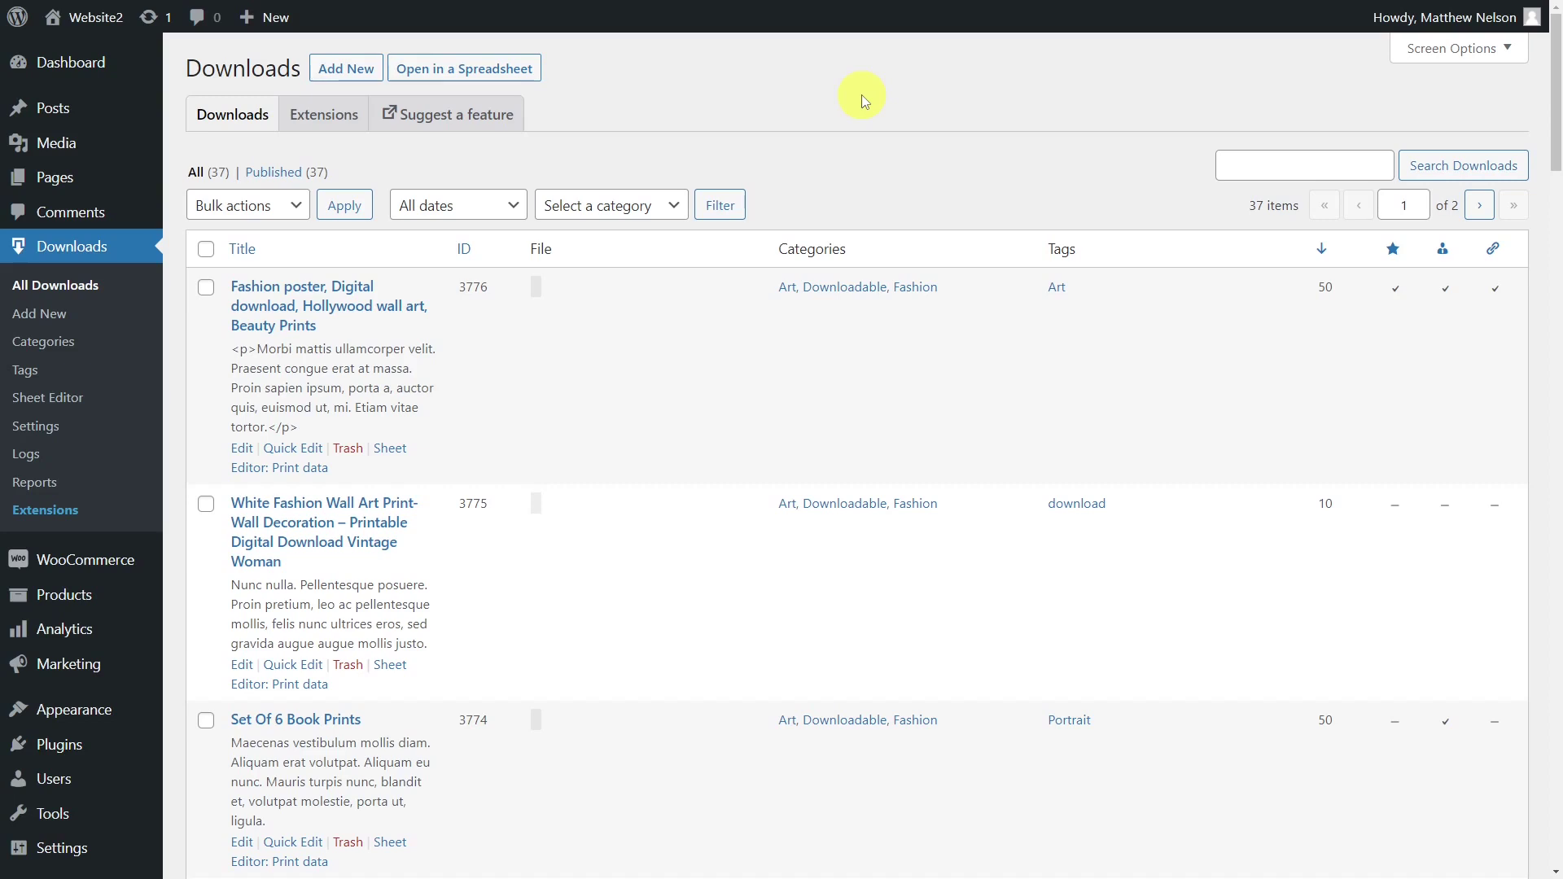
Open WP Sheet Editor from the admin sidebar, reaching its 'spreadsheet is ready' start page.
scroll(861, 94, down, 1)
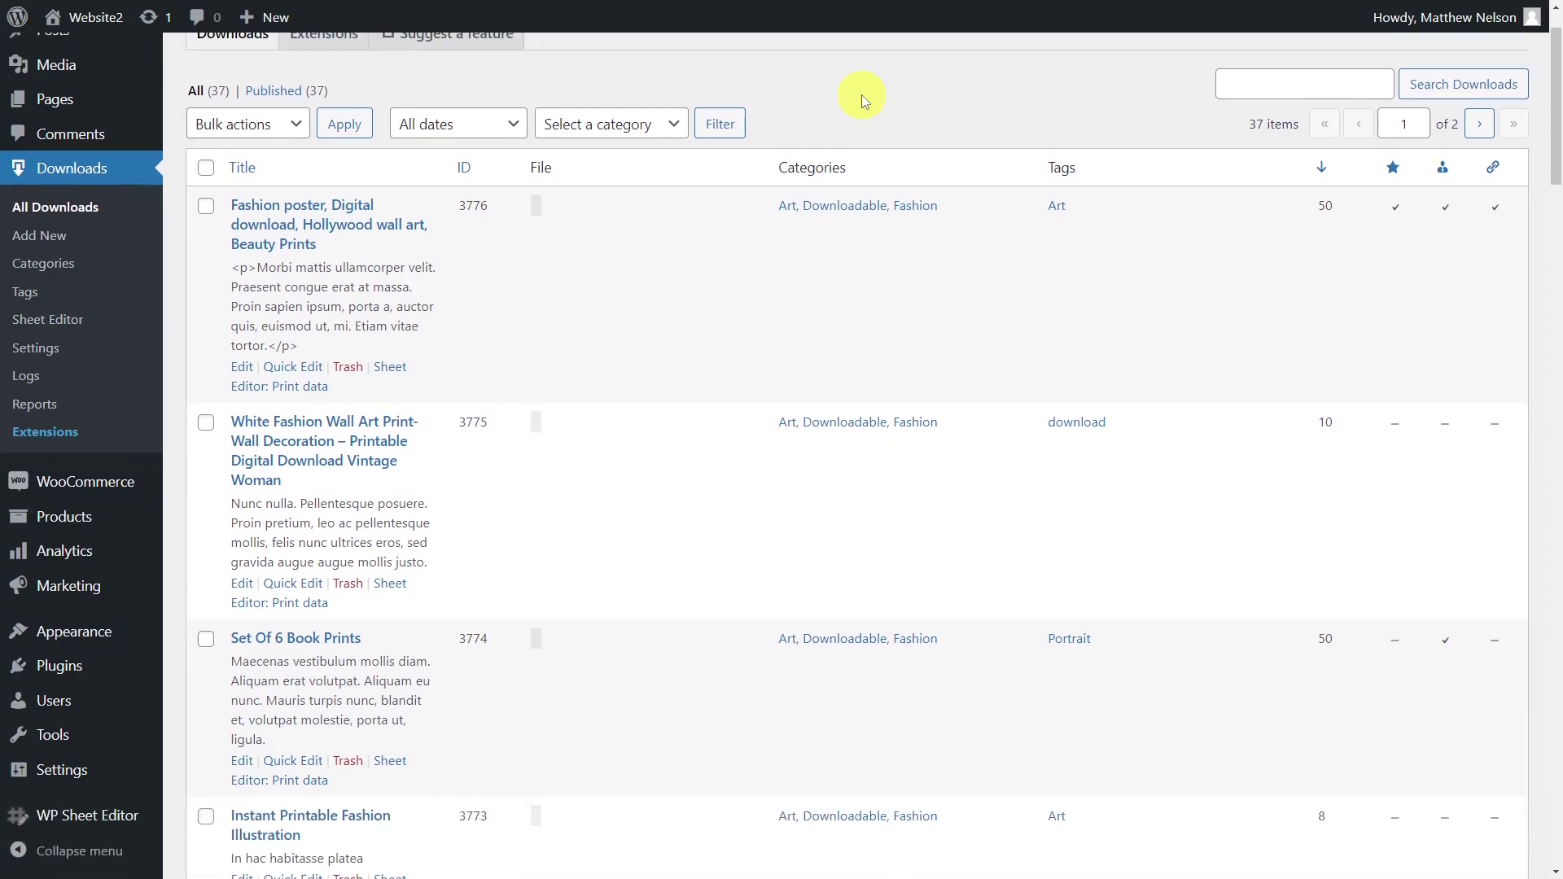
click(81, 818)
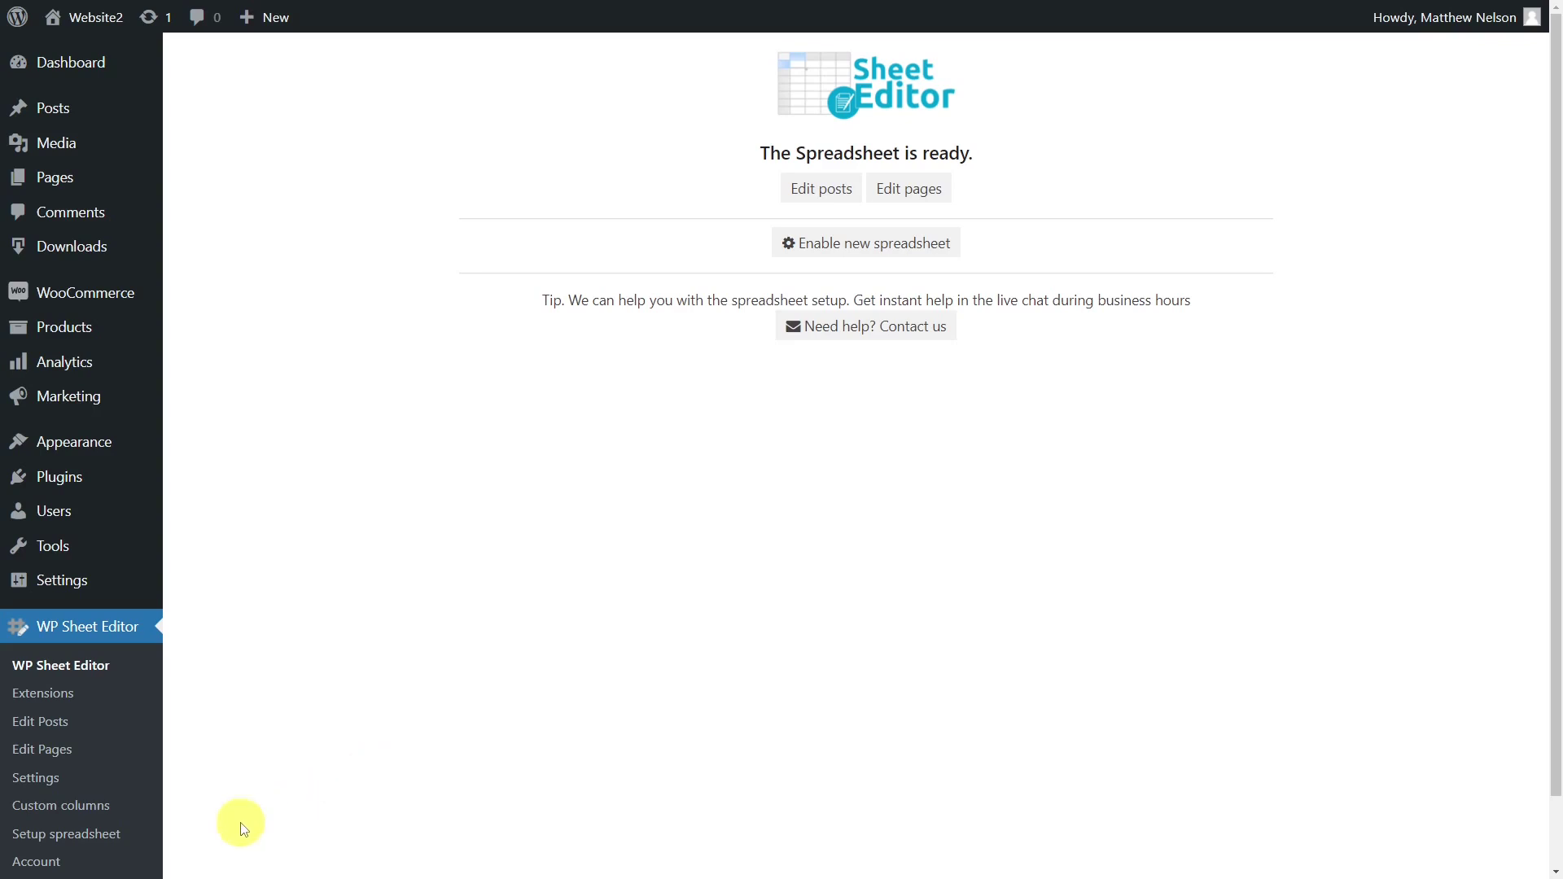
In Setup spreadsheet, choose Downloads as the content to edit and save the choice.
click(37, 843)
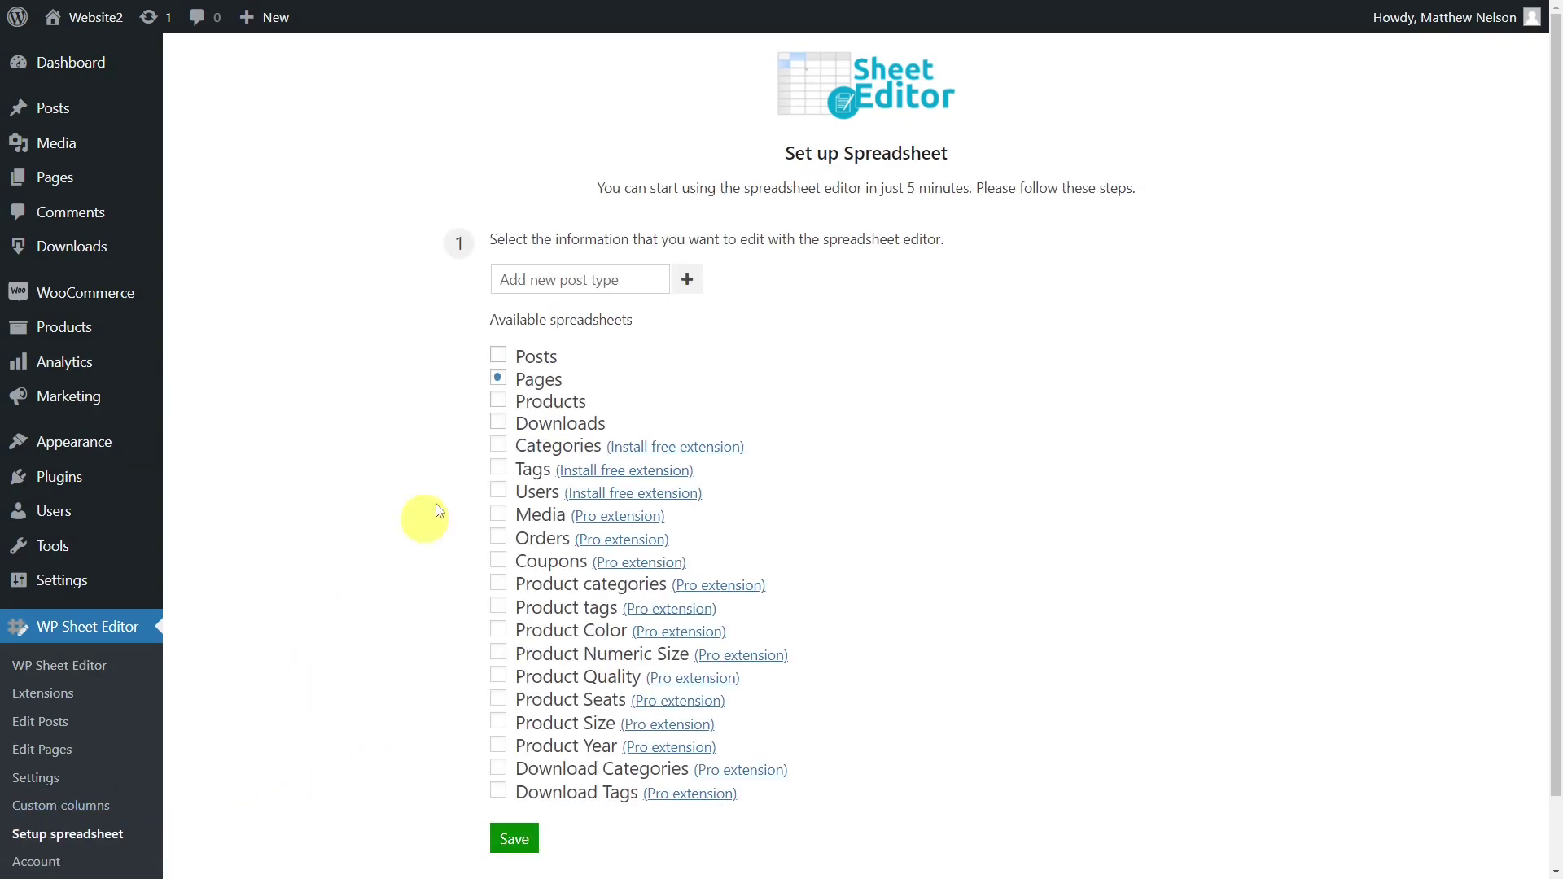
click(495, 421)
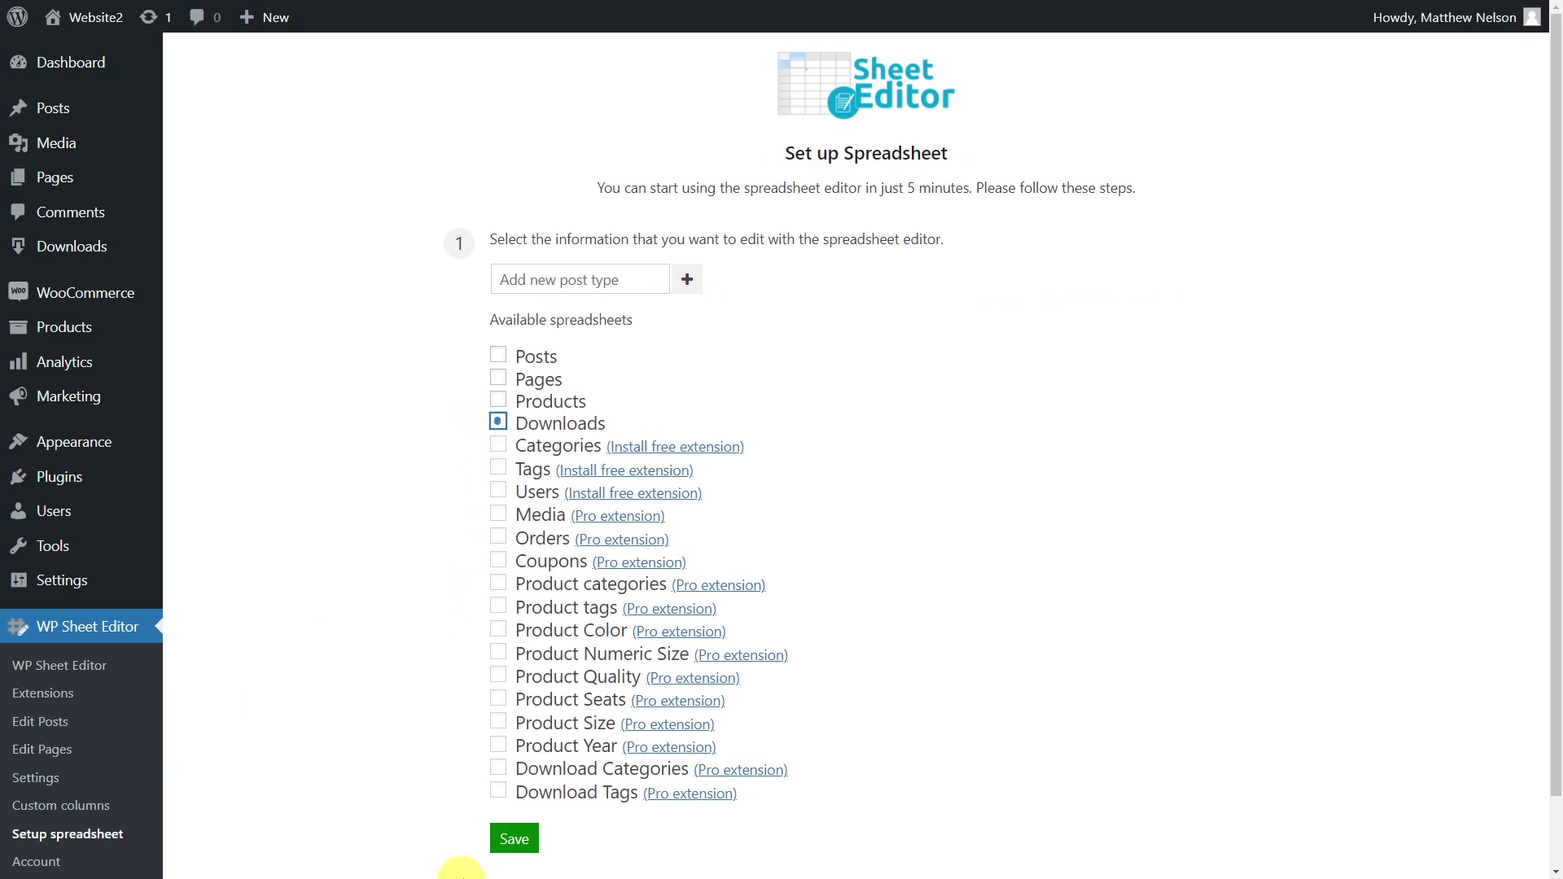
click(529, 837)
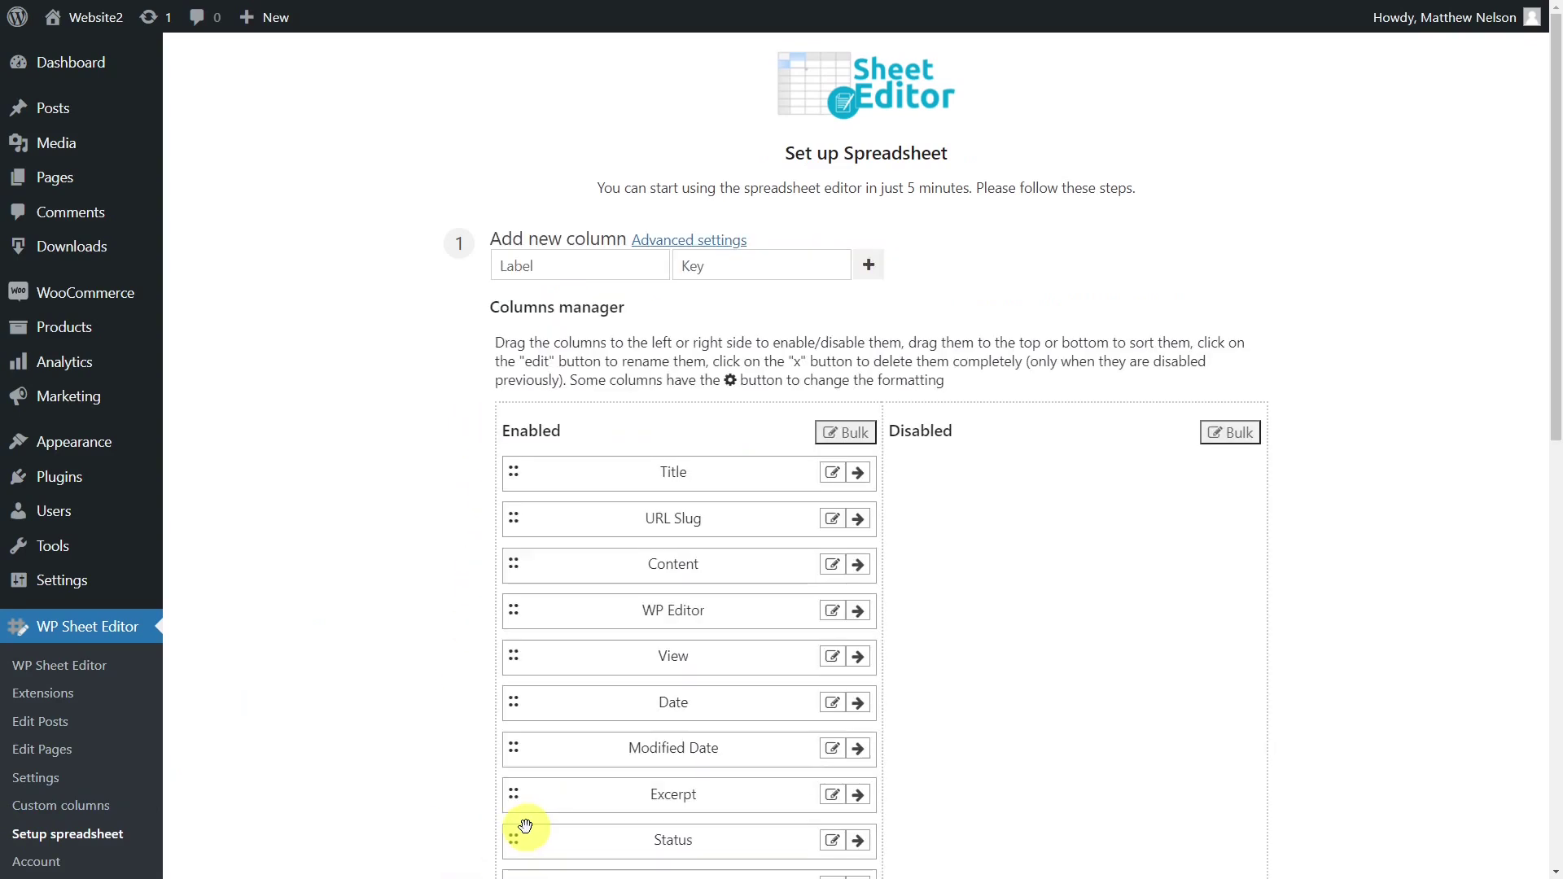
Move Modified Date, Date, Order and Featured Image to Disabled and save the column setup.
drag(658, 757, 1030, 619)
drag(787, 697, 1012, 635)
scroll(978, 692, down, 5)
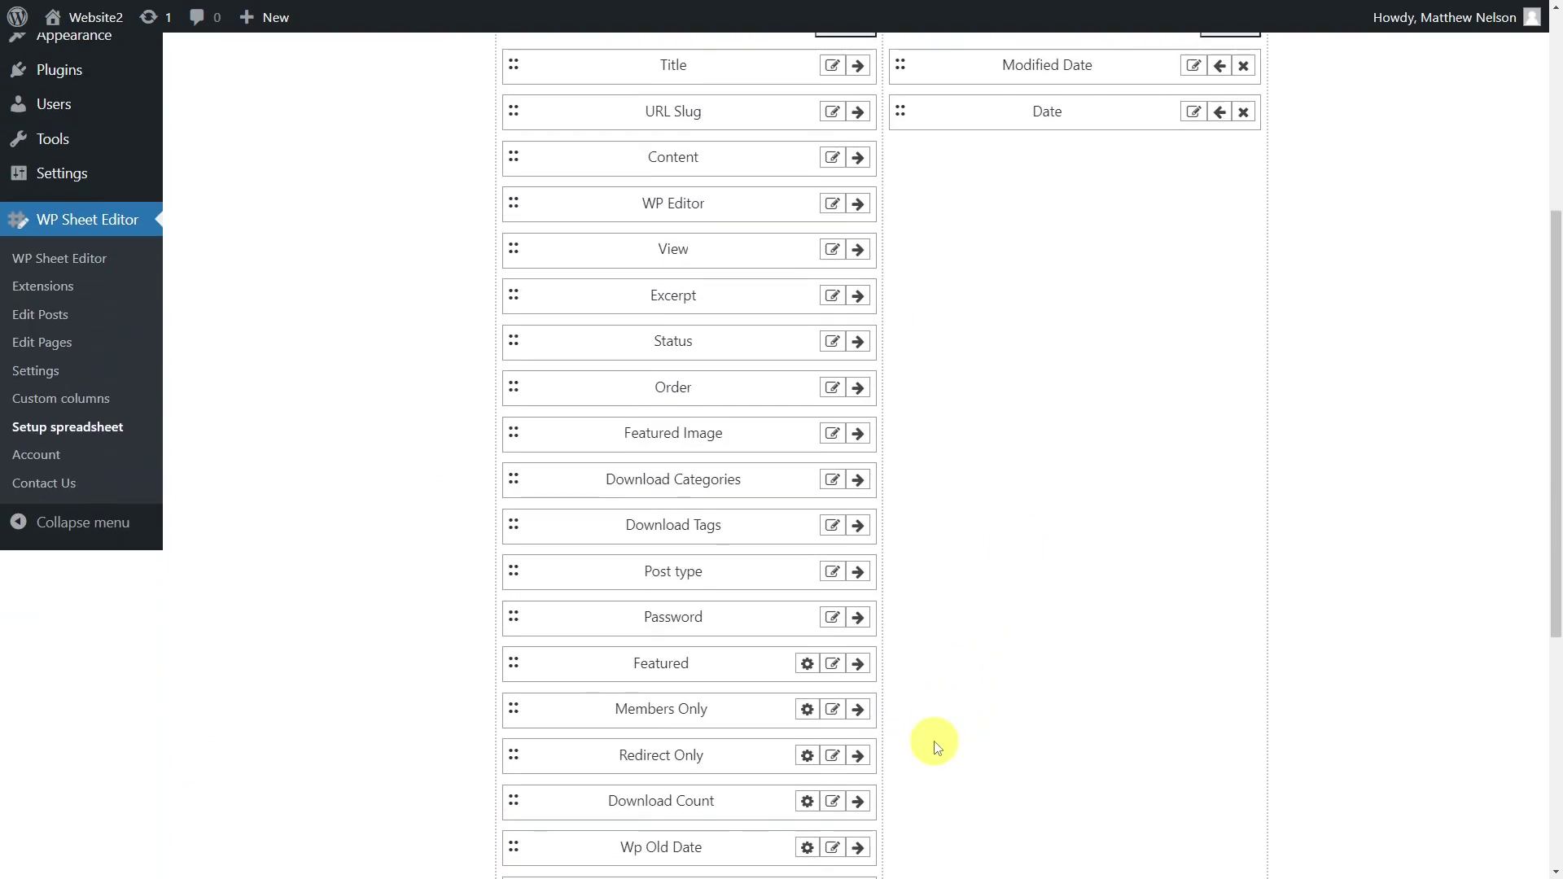
drag(695, 396, 920, 387)
scroll(663, 552, down, 6)
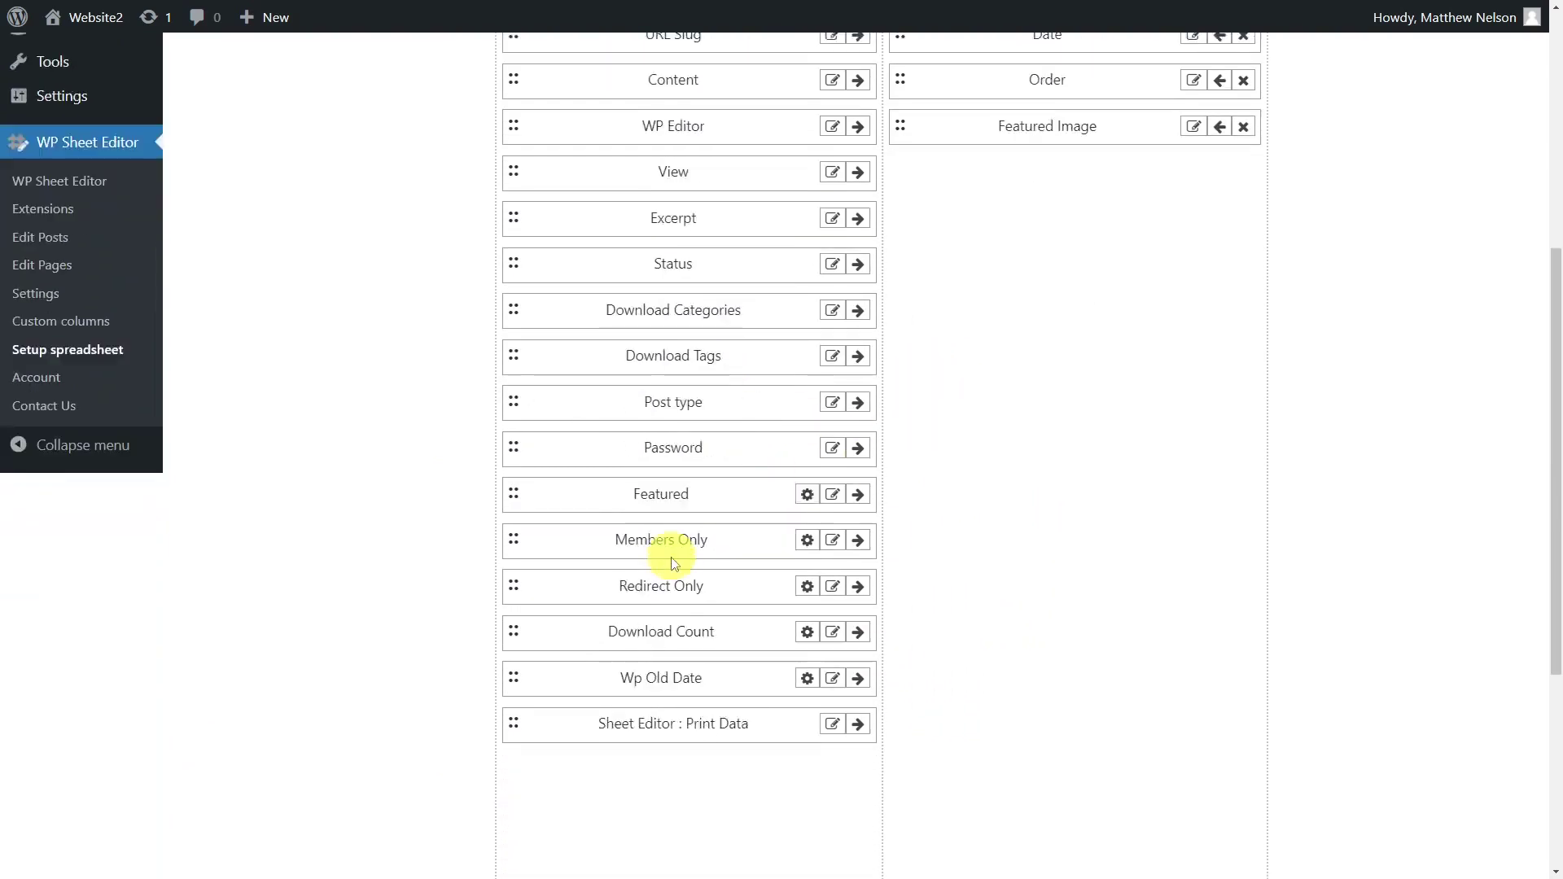
click(515, 744)
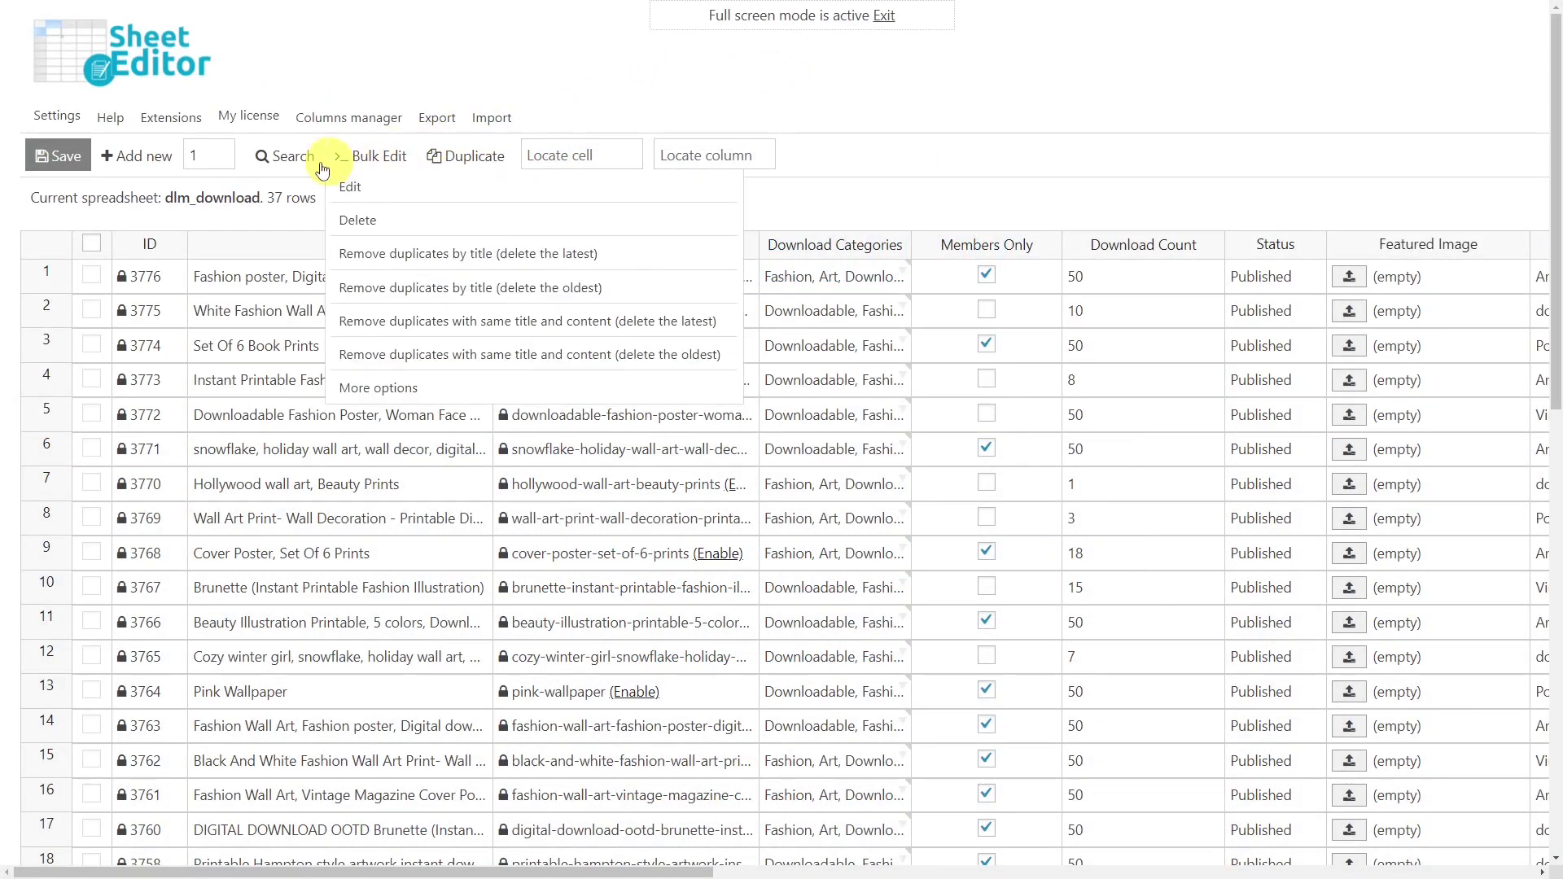
Let the full-screen Downloads sheet finish loading all 37 rows.
mouse_move(287, 172)
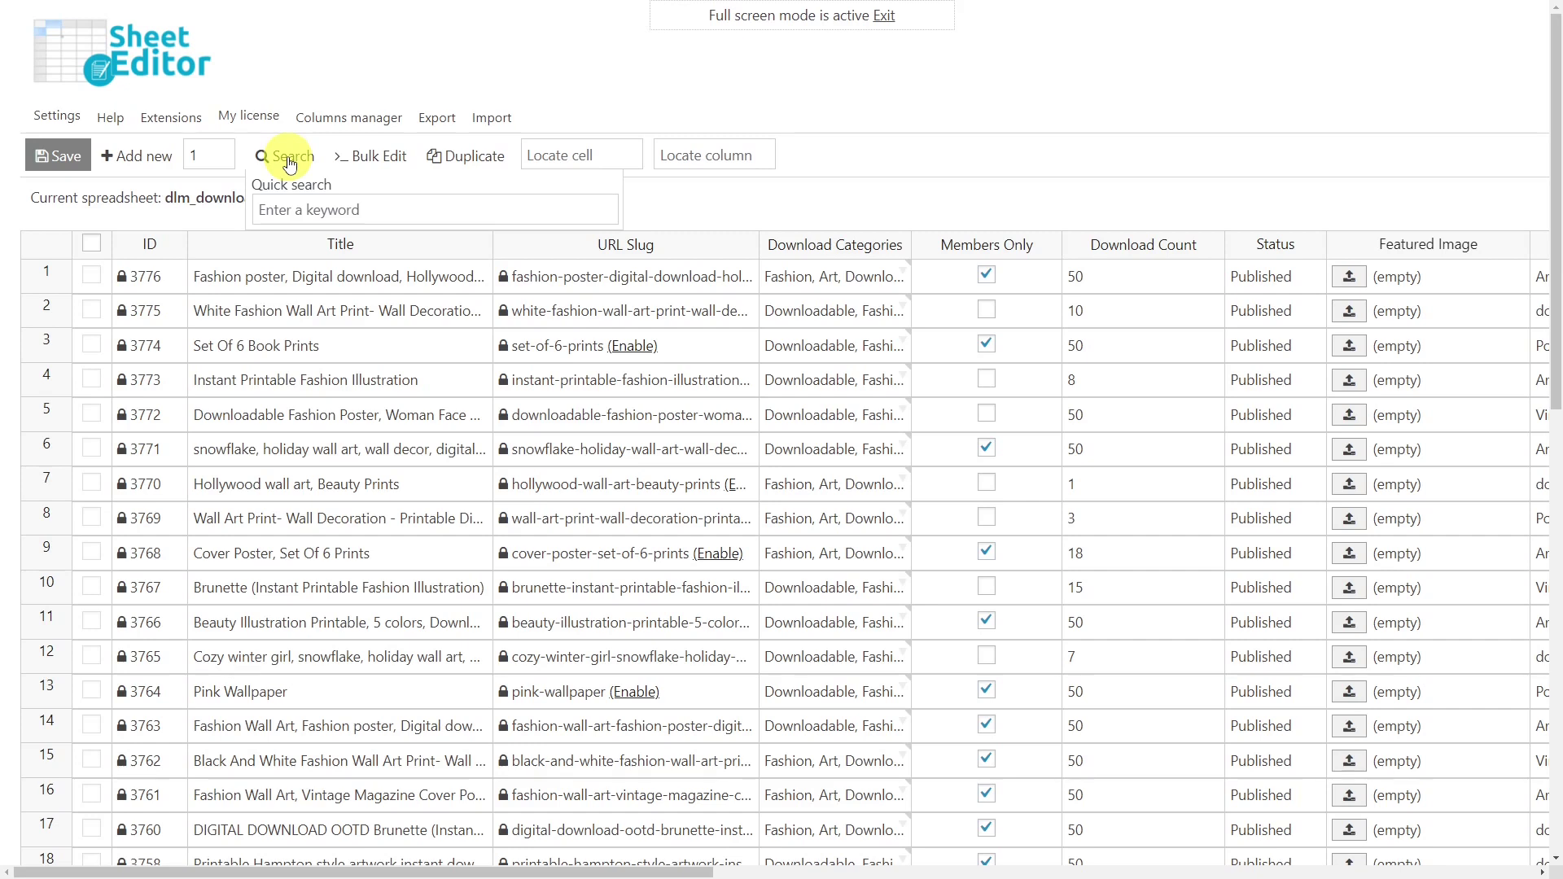
Run a keyword search for 'fashion' on the Downloads sheet.
click(289, 160)
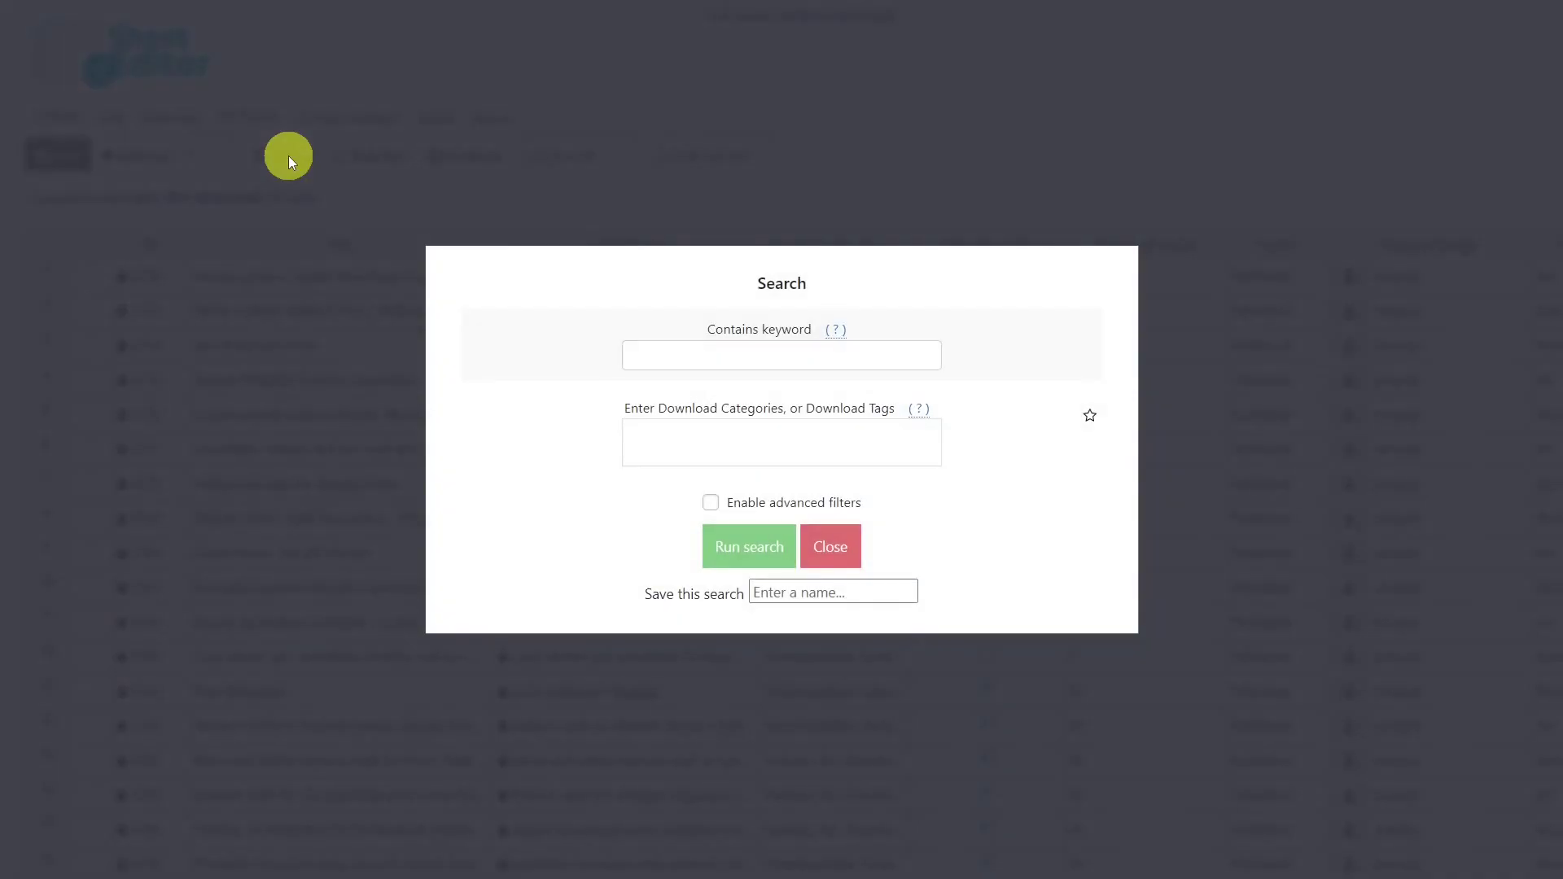
click(666, 350)
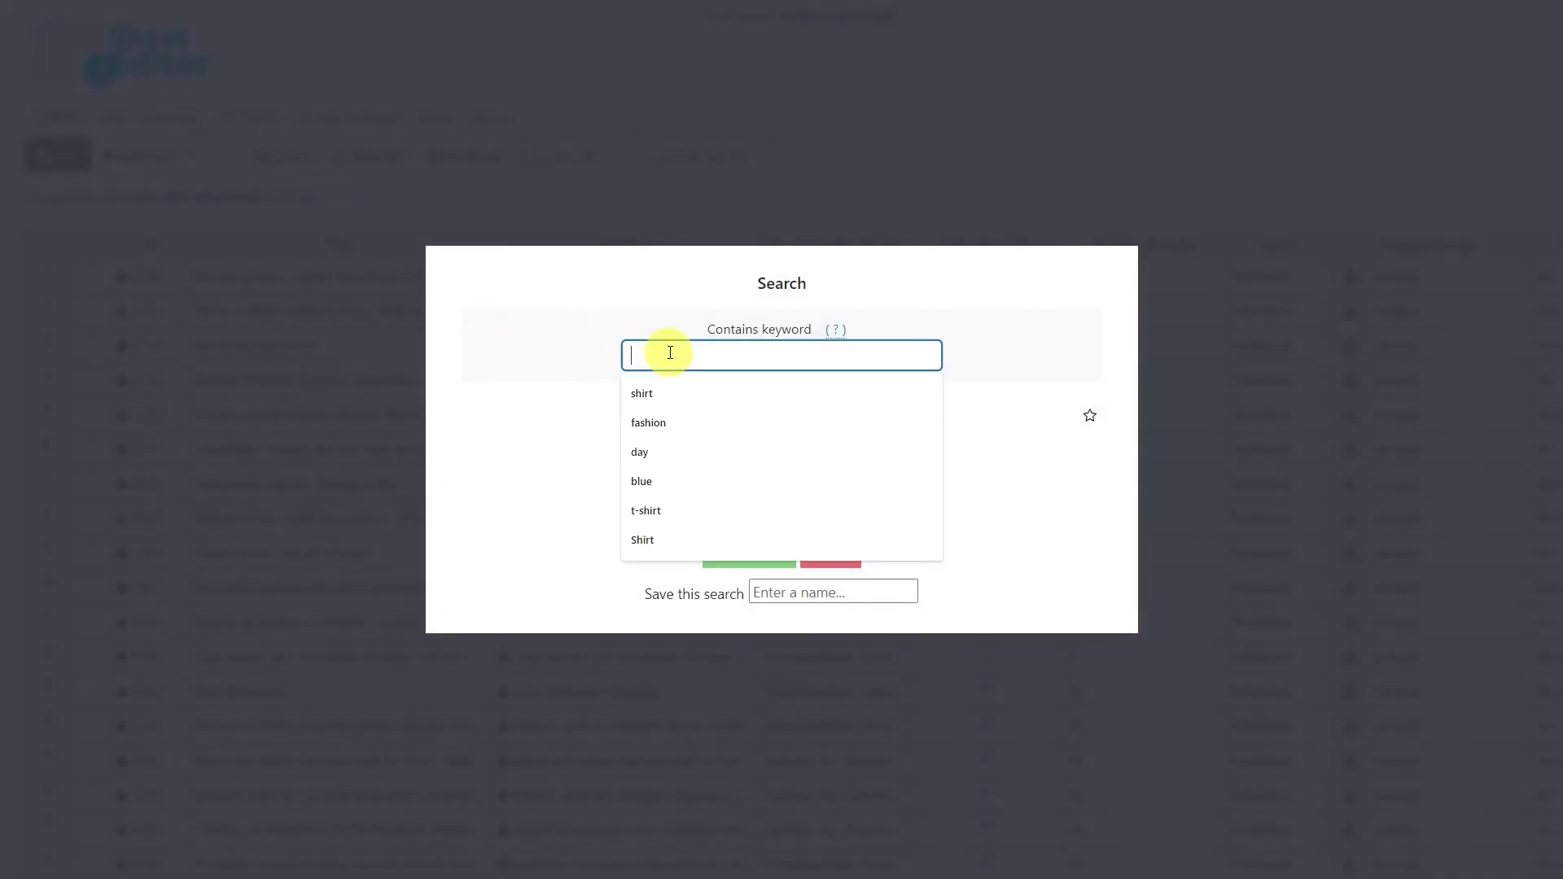
click(656, 423)
click(747, 544)
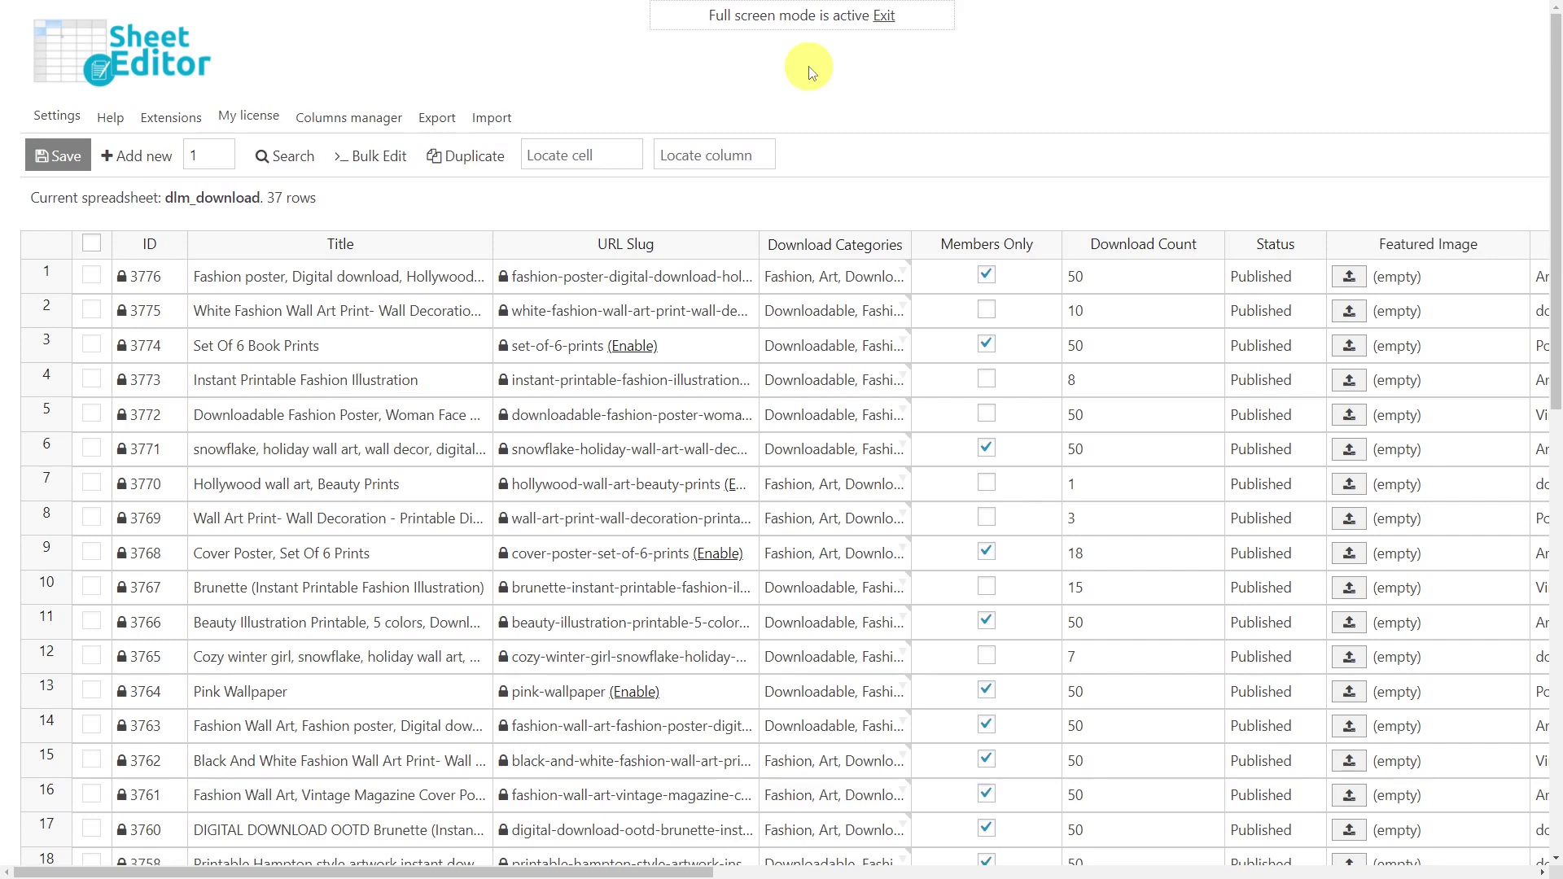
Search the Downloads sheet for the Art download category.
click(305, 156)
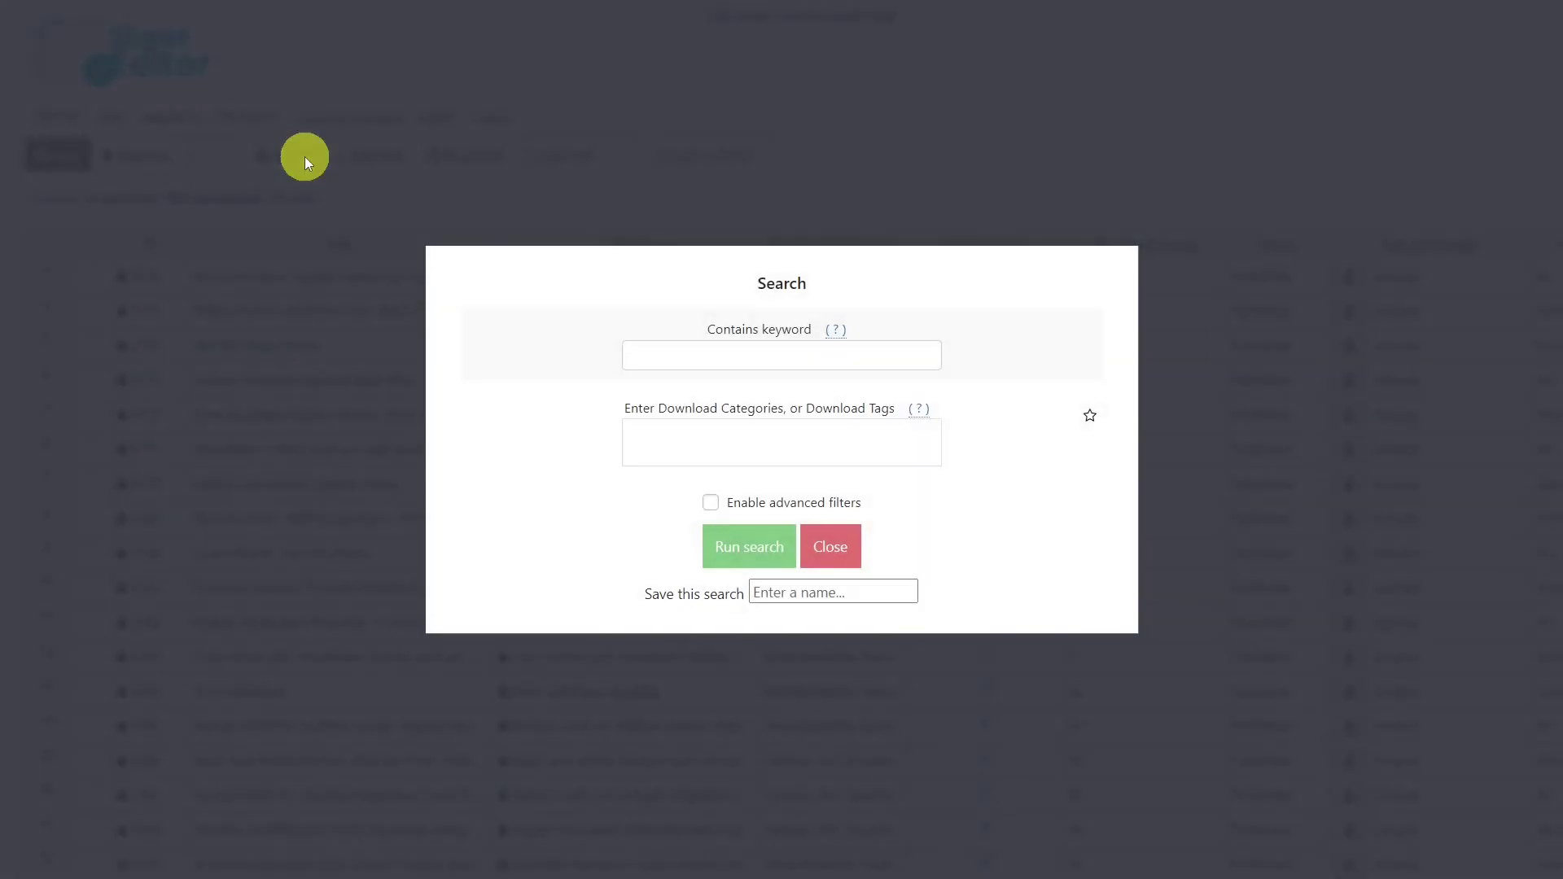
click(660, 445)
text(art)
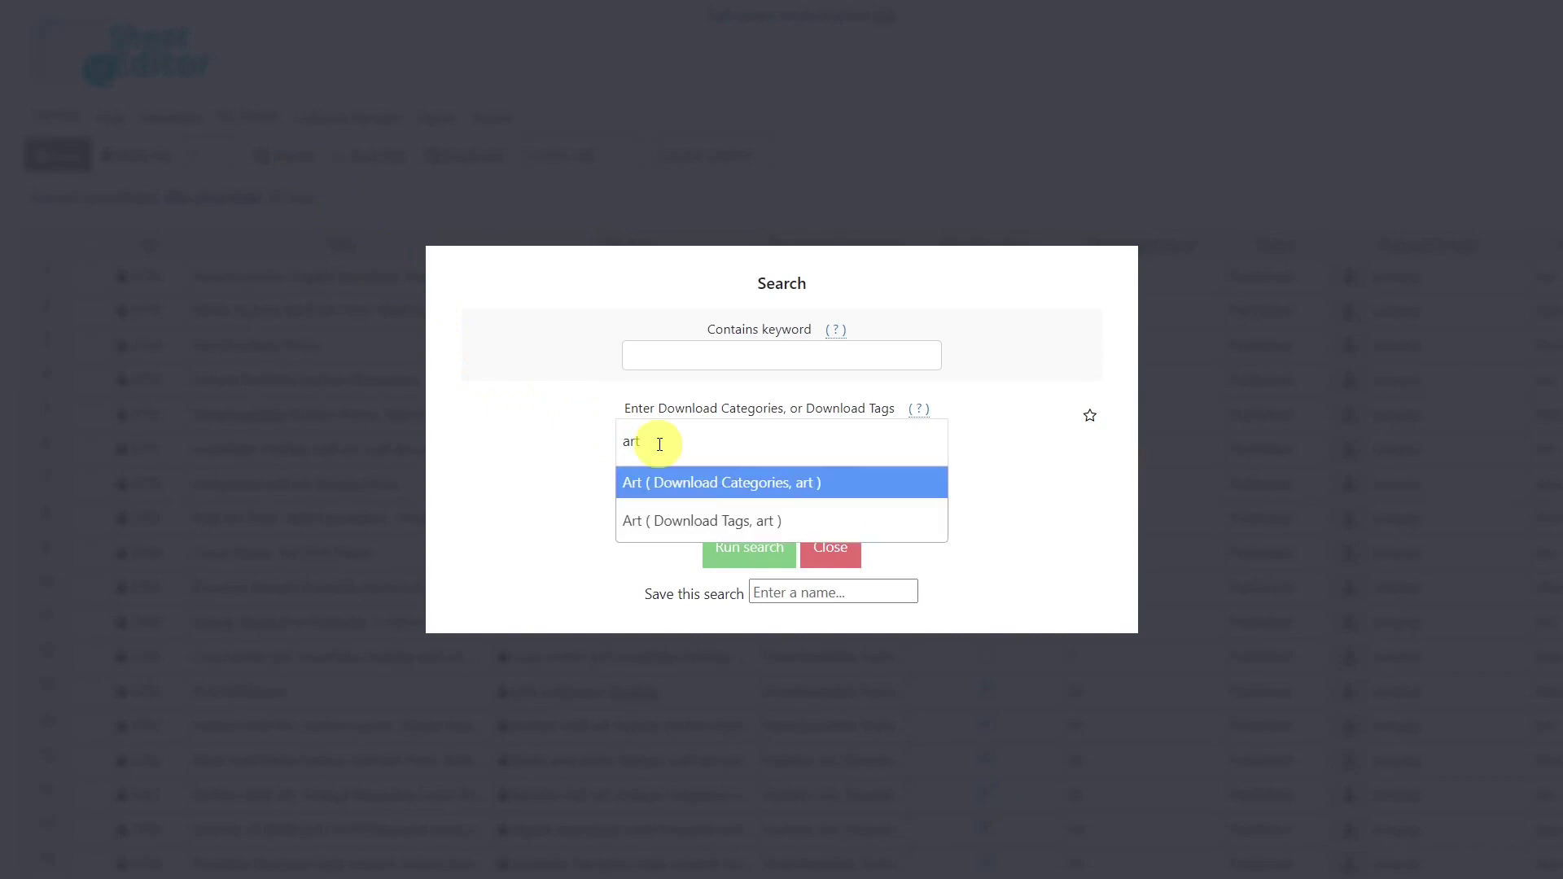
click(729, 484)
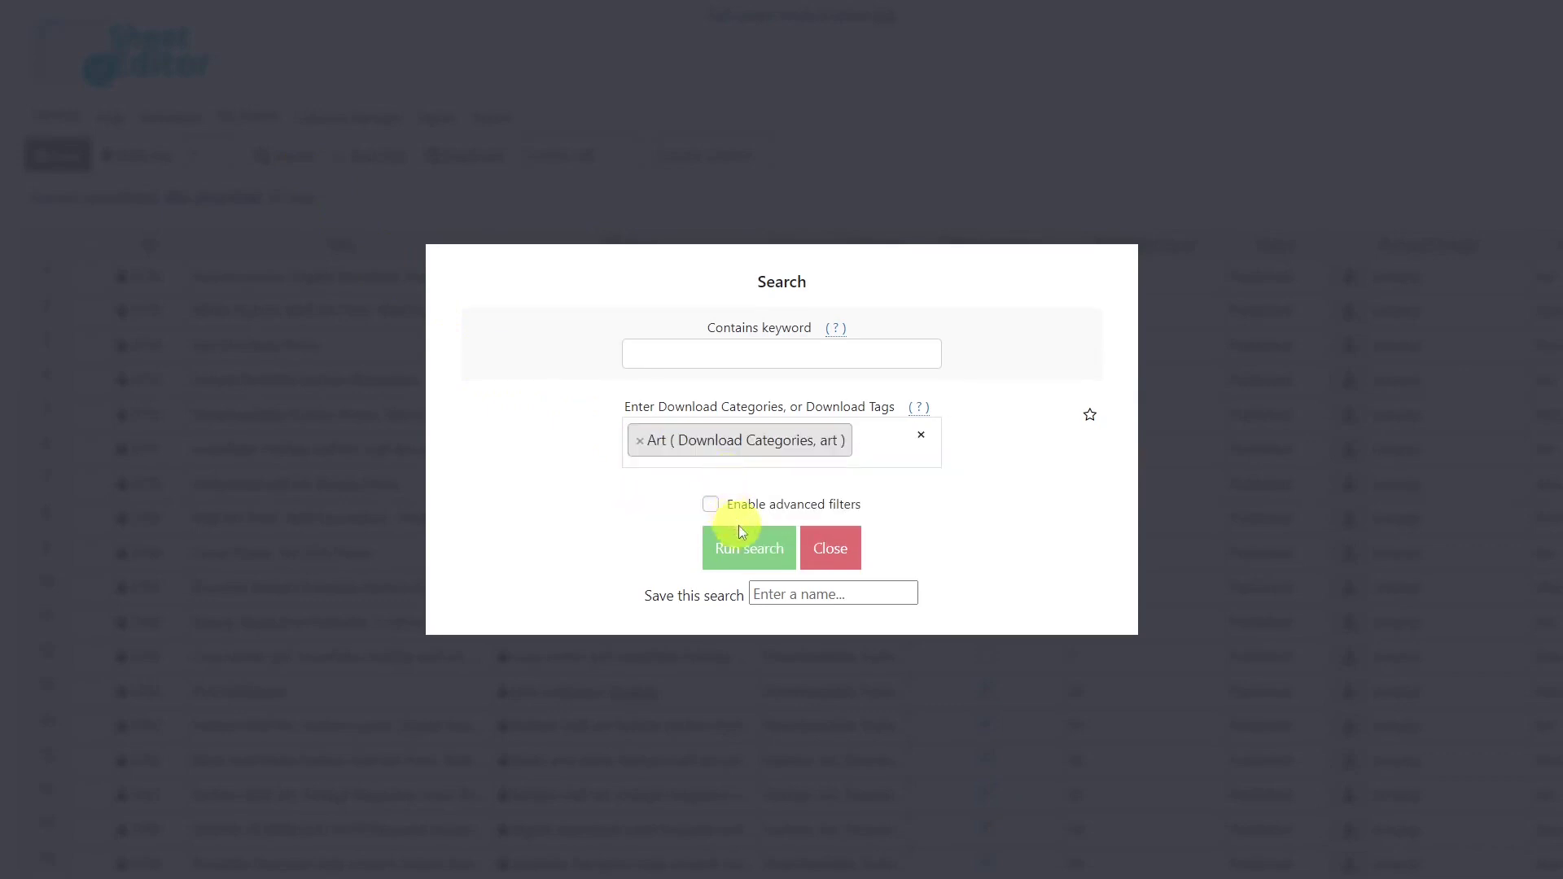
click(749, 548)
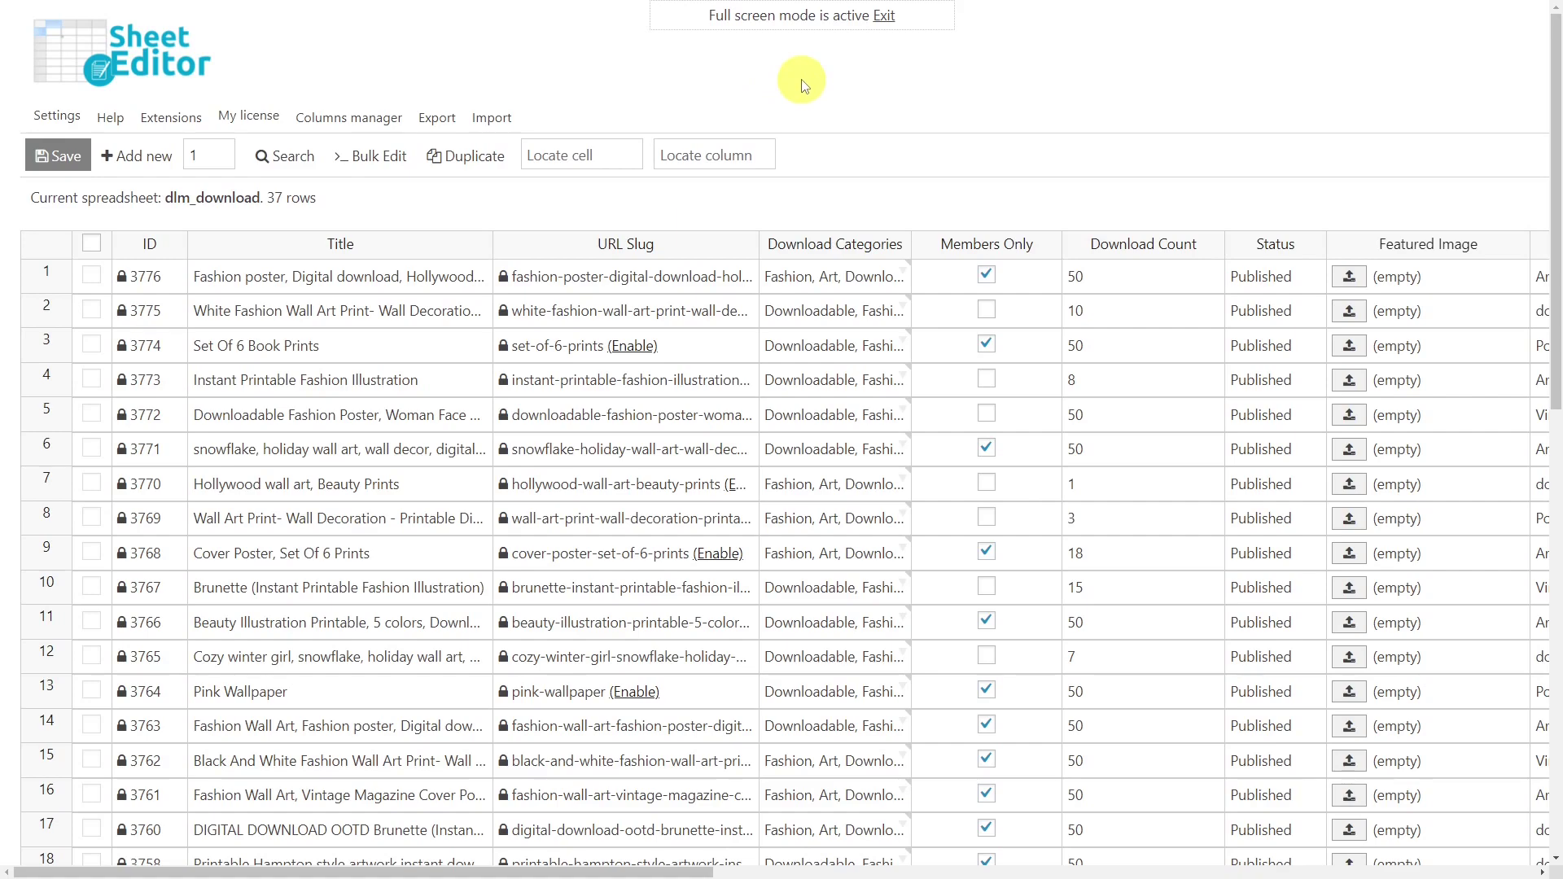
Run an advanced-filter search for downloads with Members Only checked.
click(309, 157)
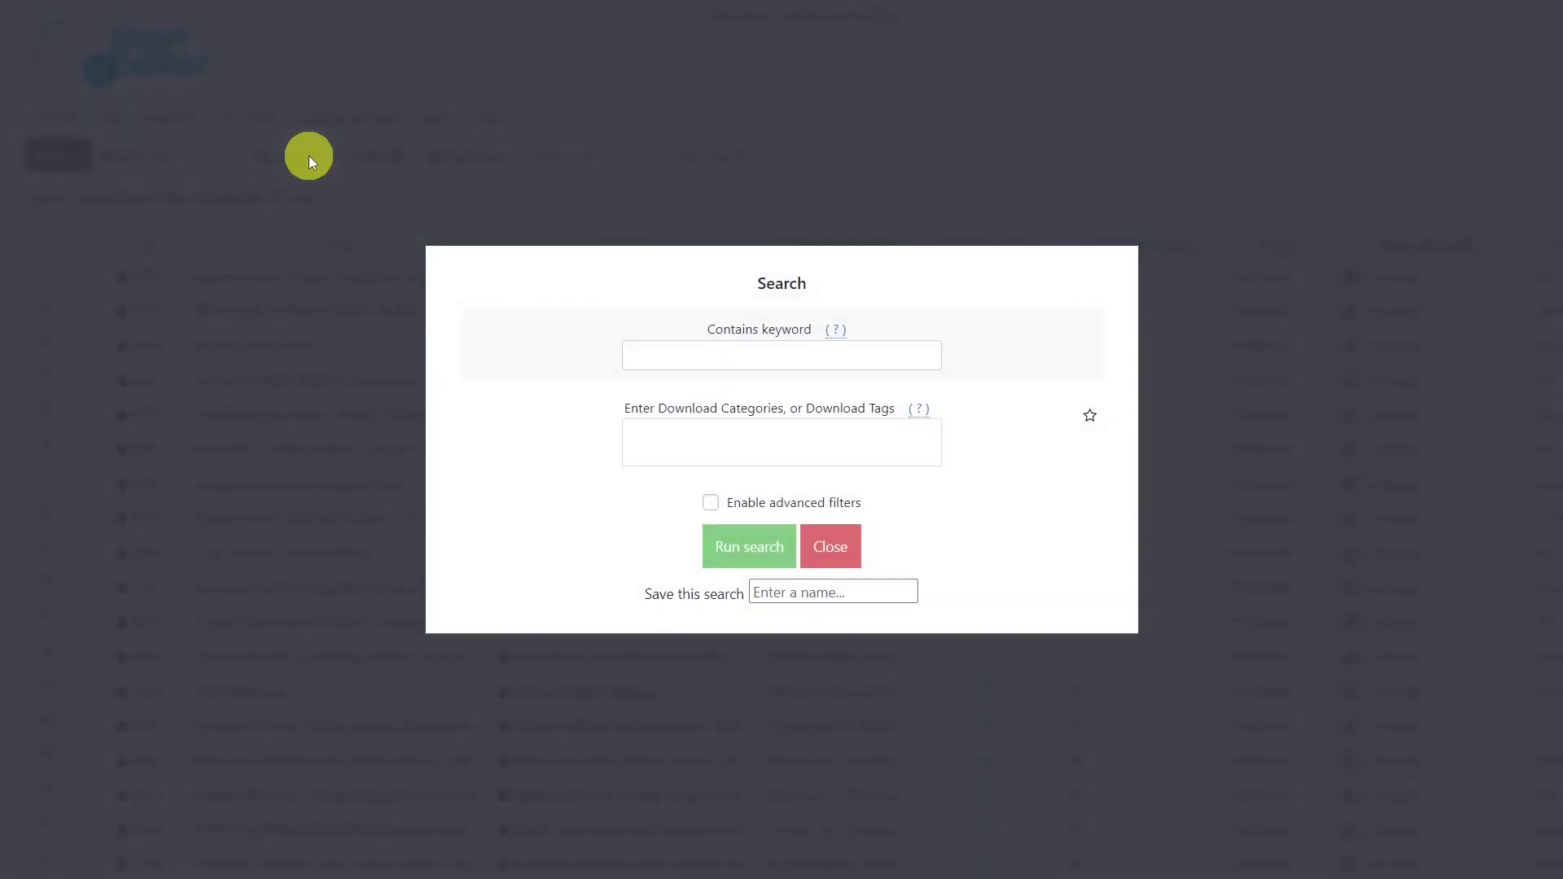
click(713, 504)
click(557, 407)
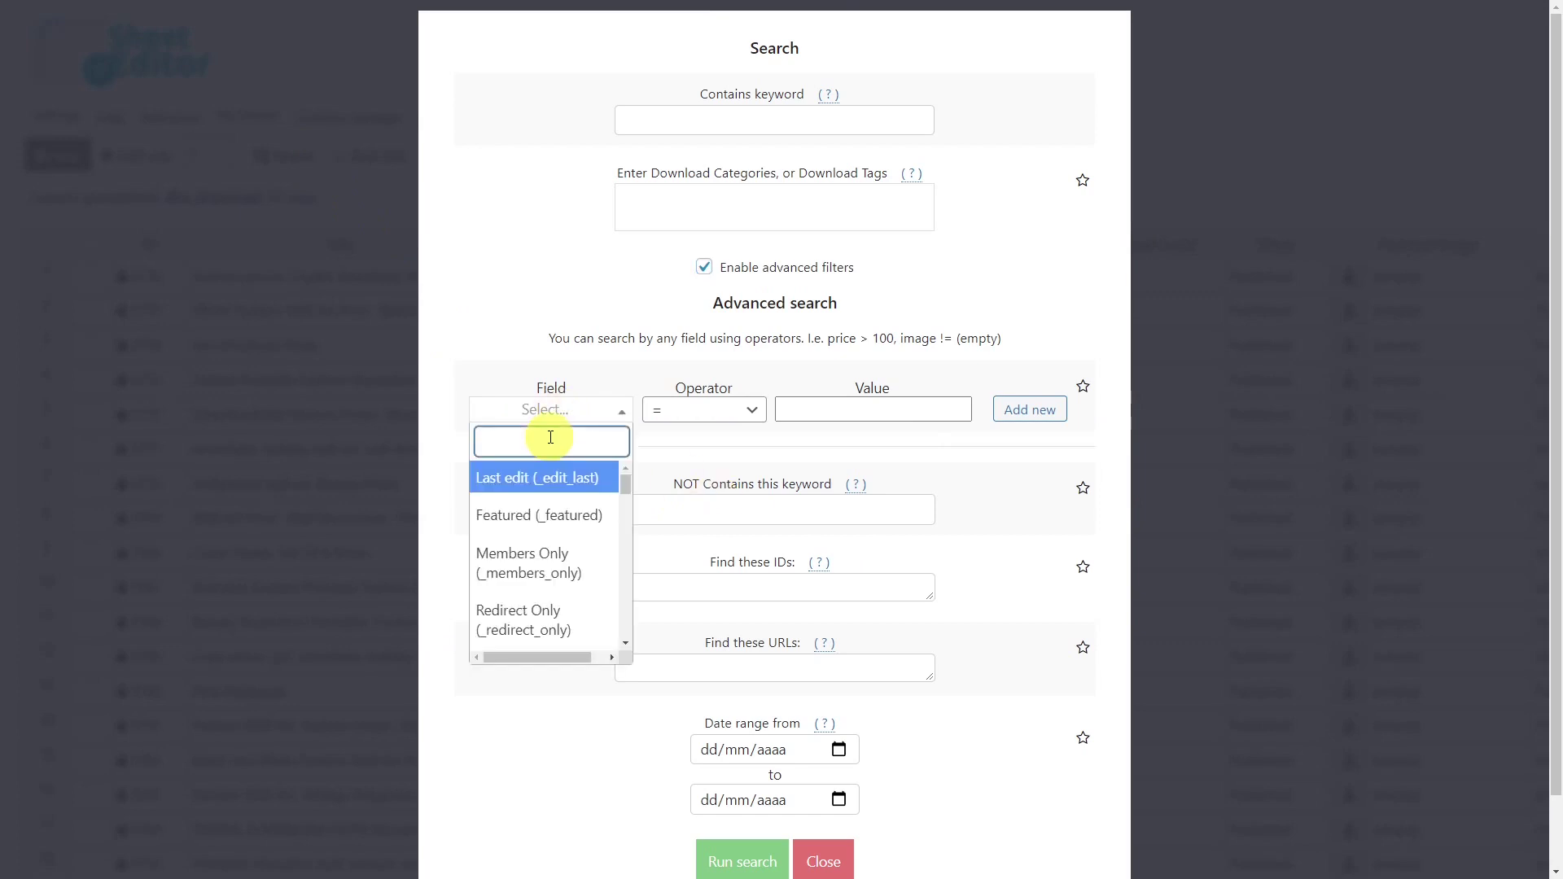
text(memb)
click(548, 481)
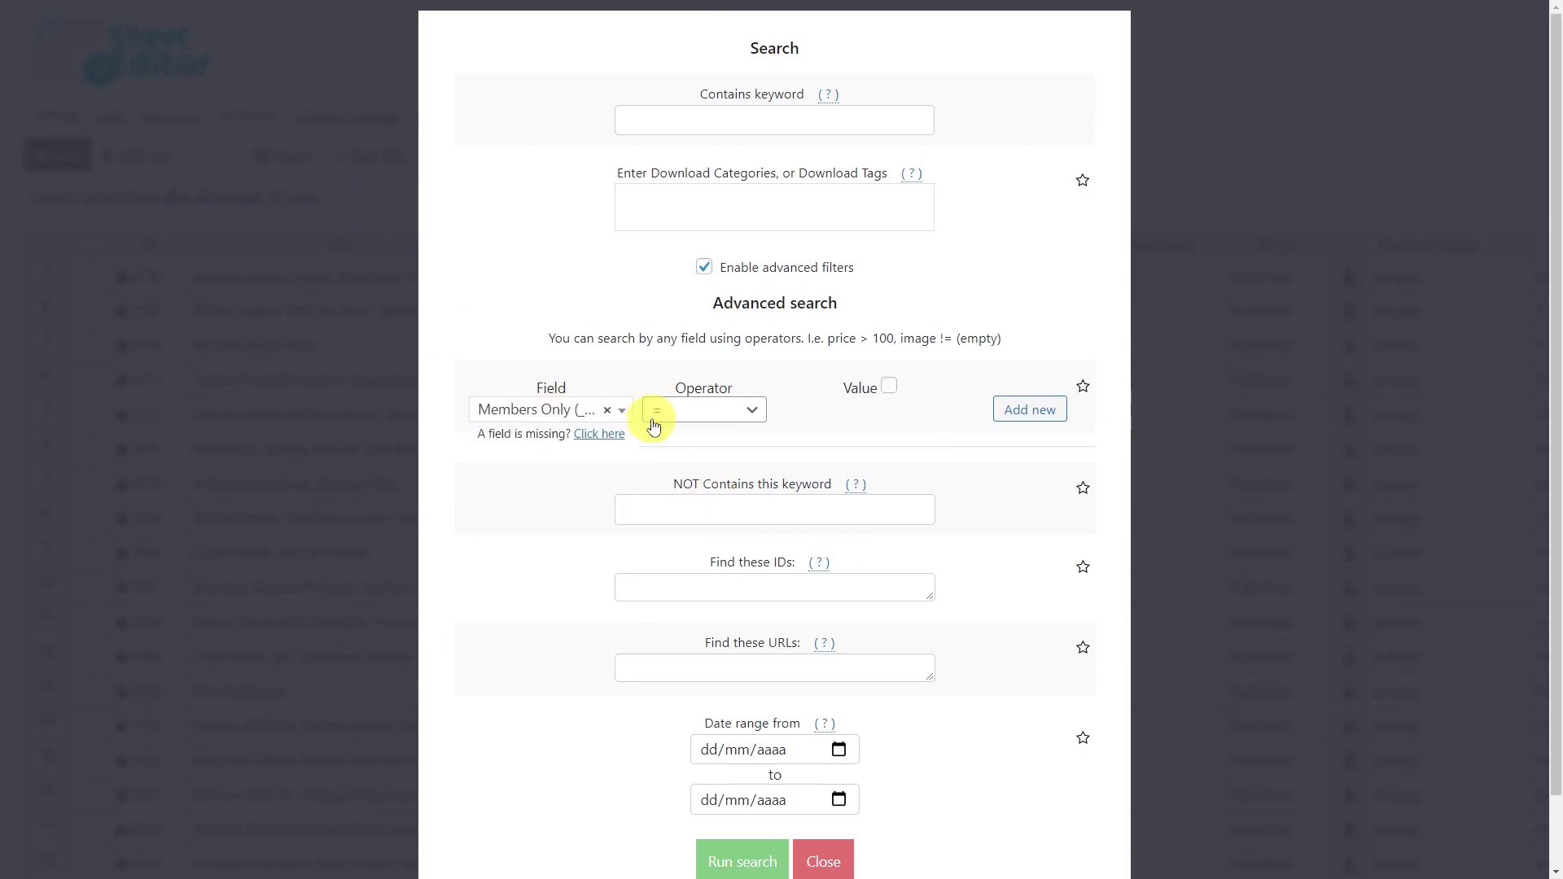
click(890, 387)
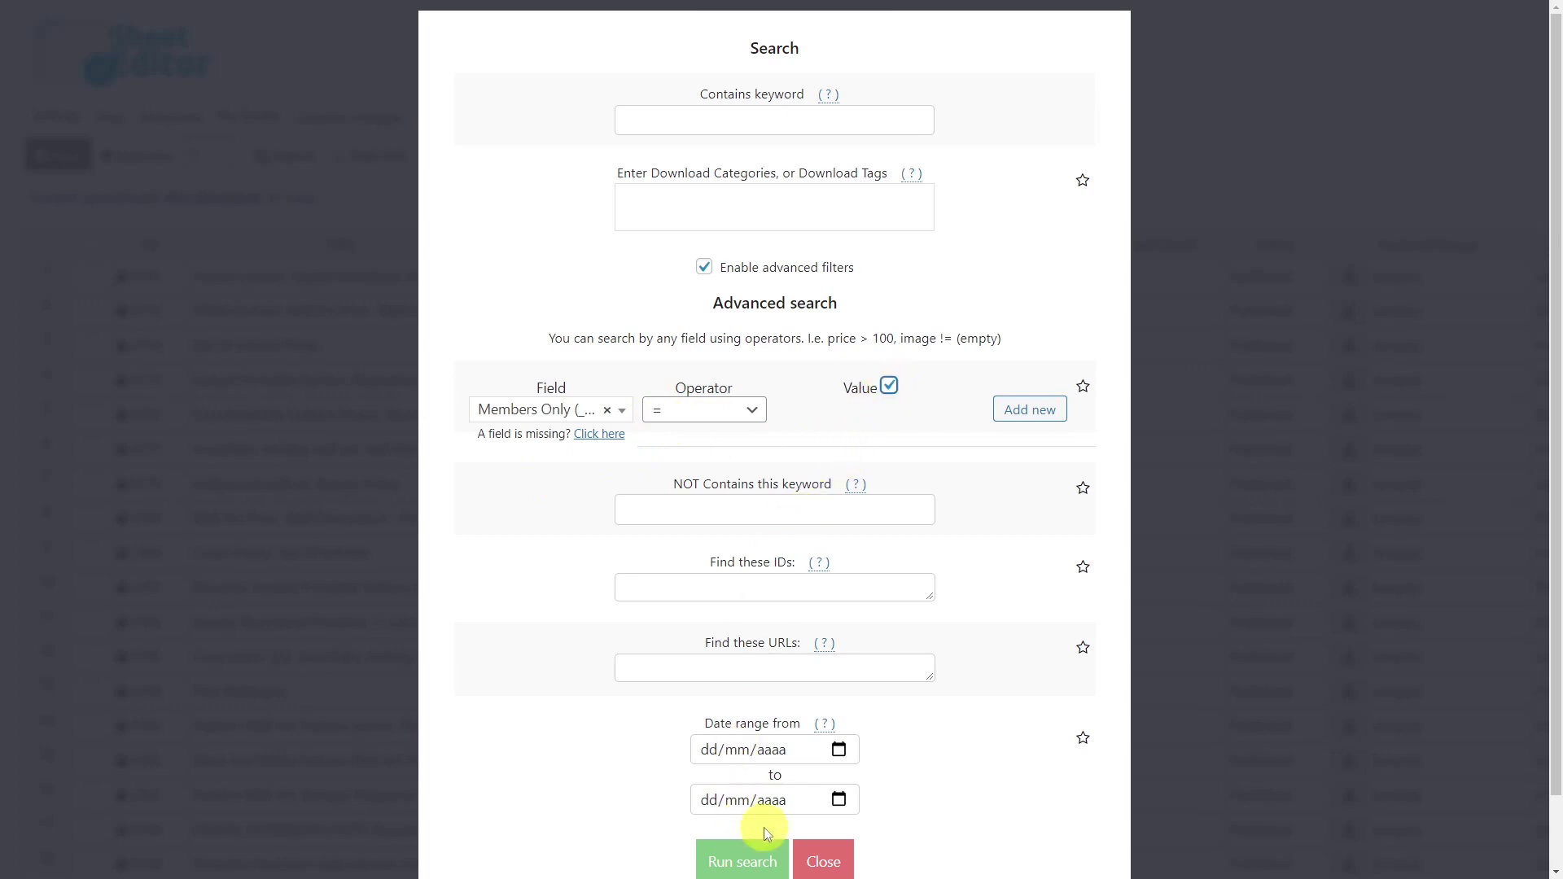
click(769, 863)
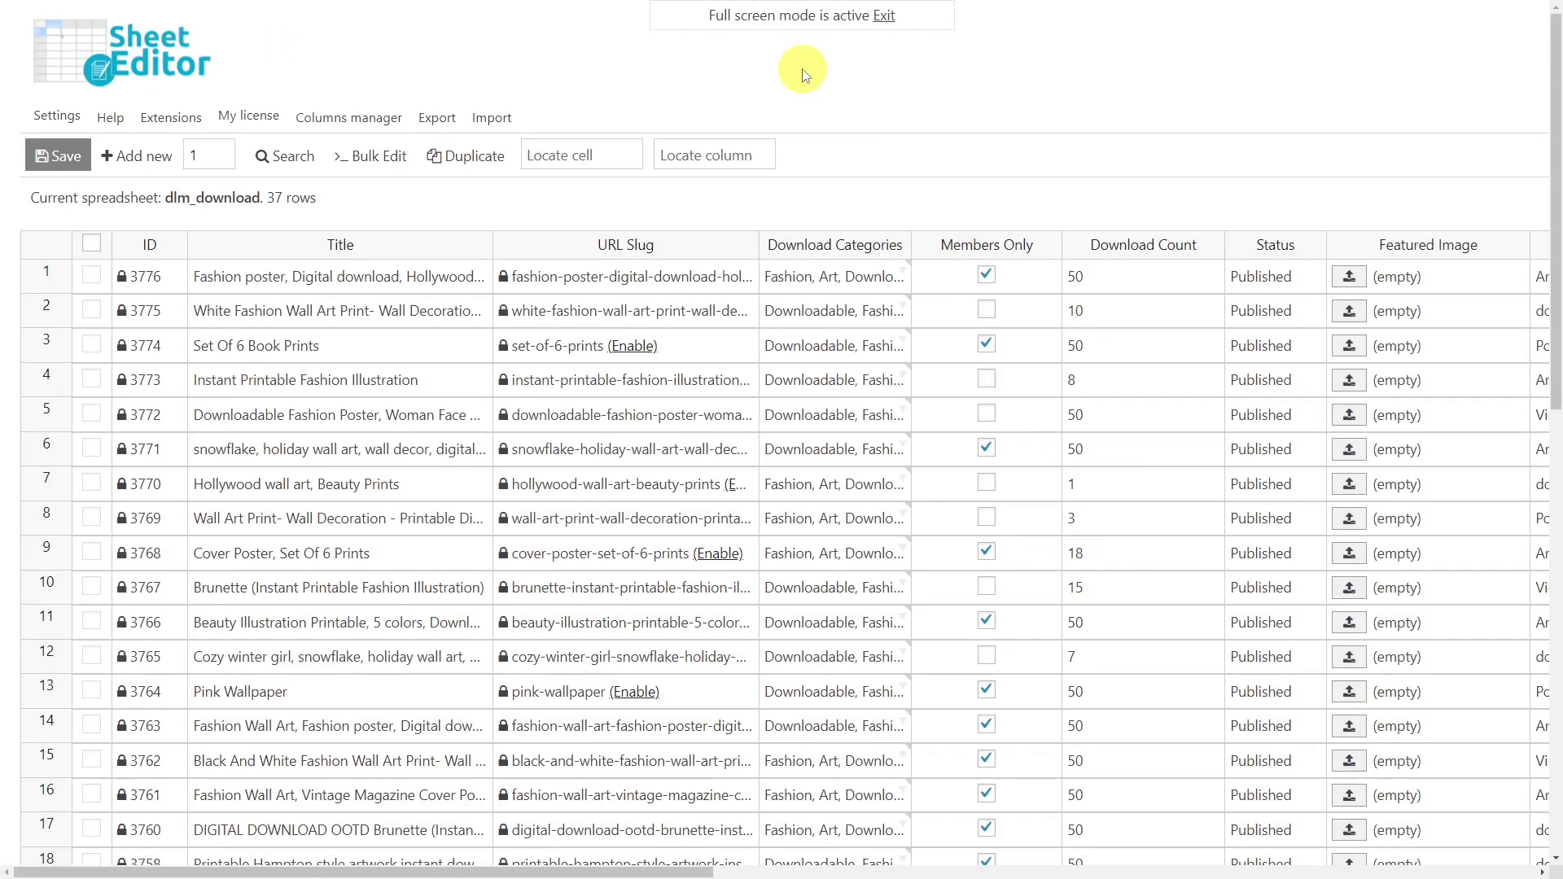
Apply the advanced filter Download Count = 50, narrowing the sheet to 30 rows.
click(291, 158)
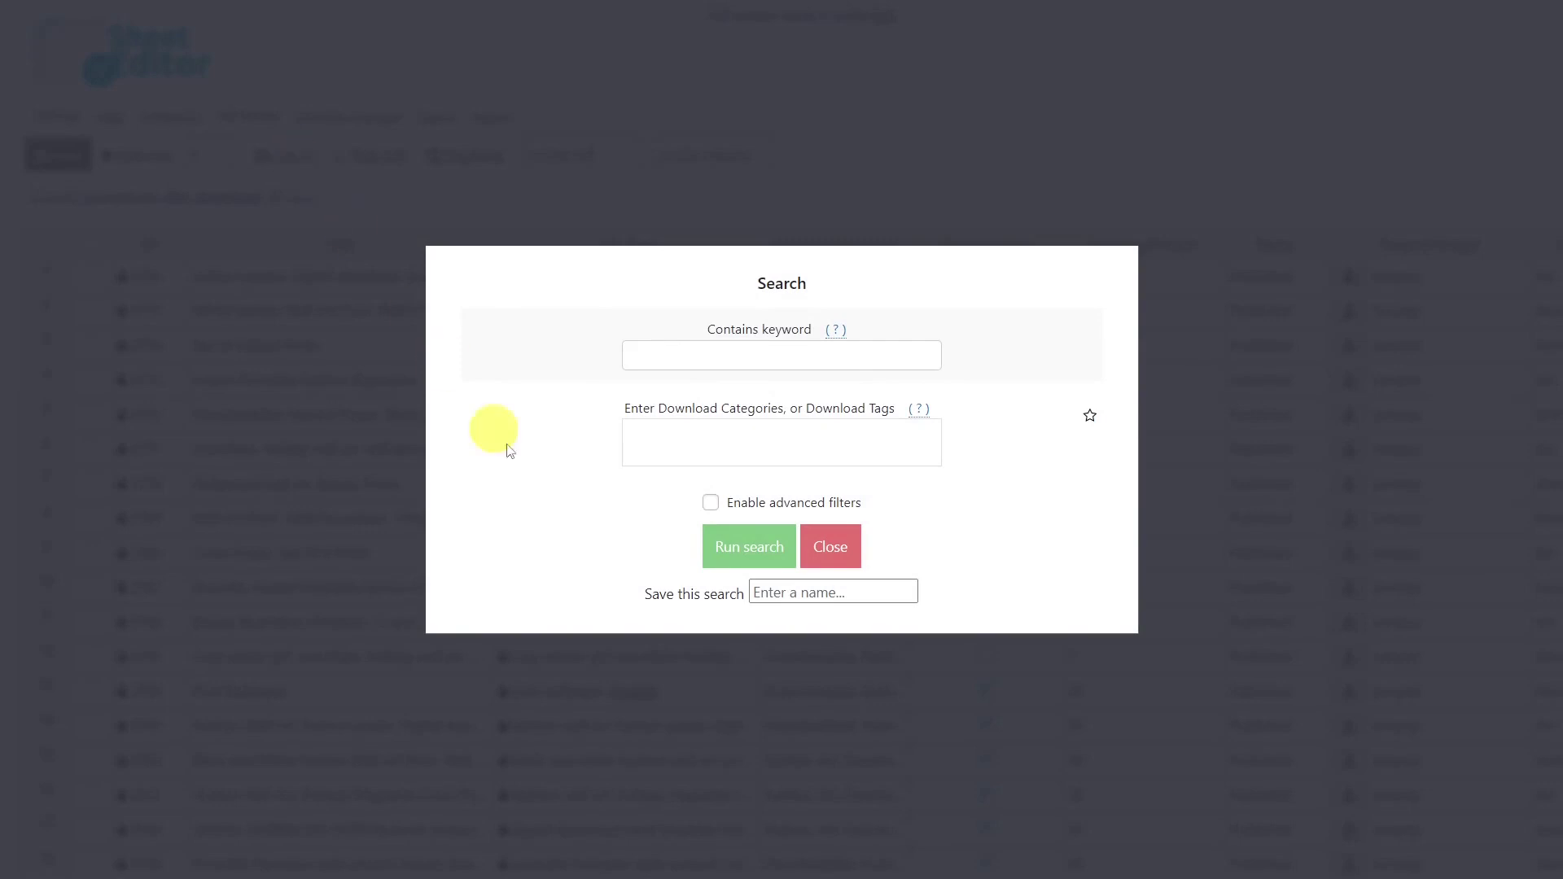
click(710, 505)
click(594, 409)
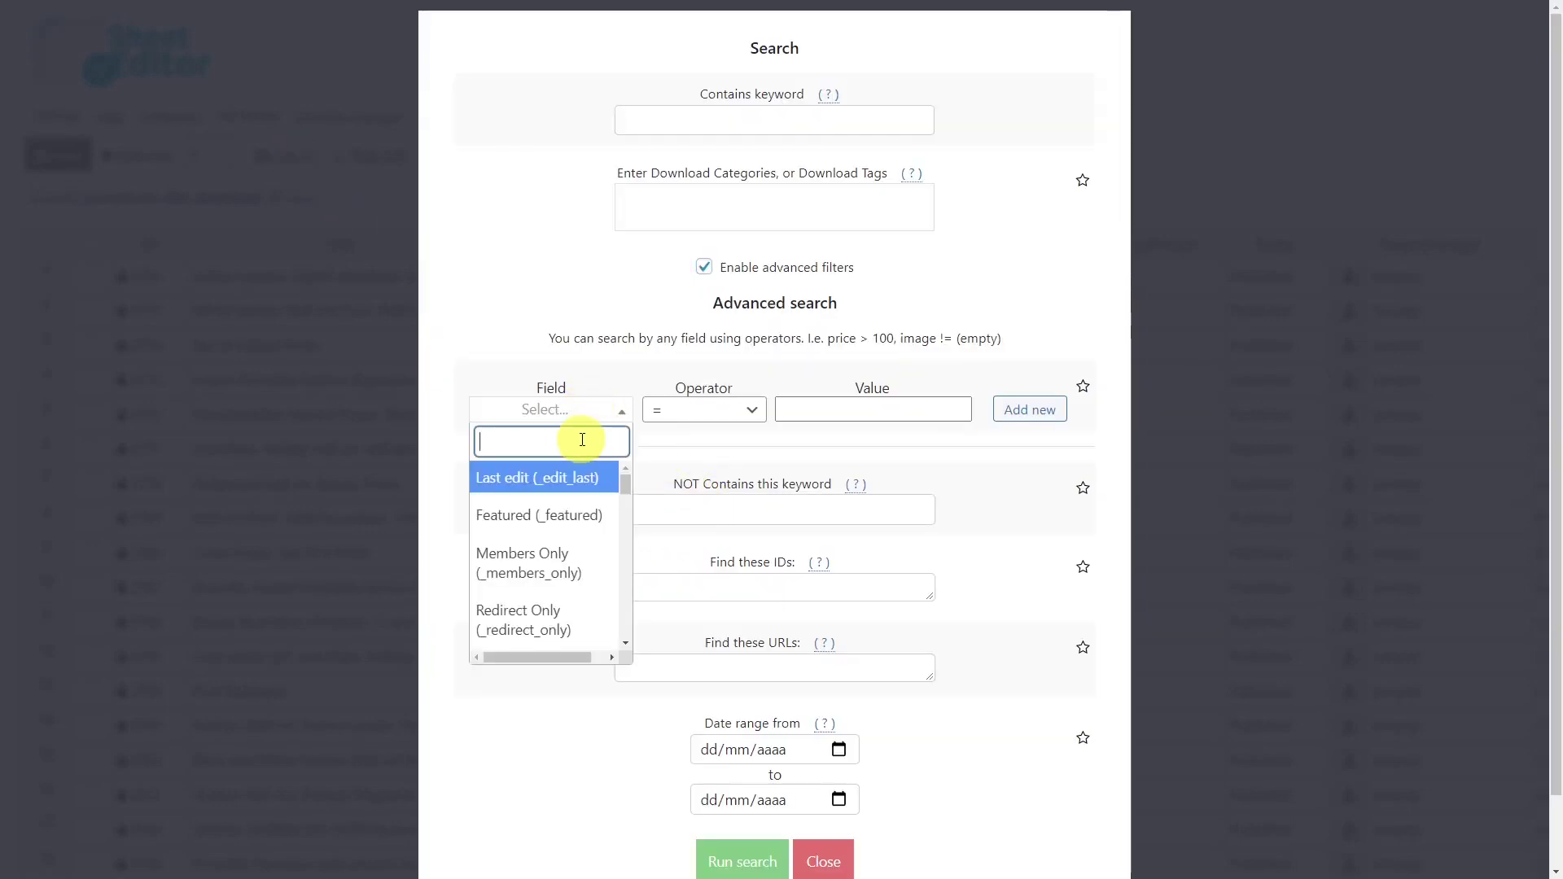
text(do)
click(579, 485)
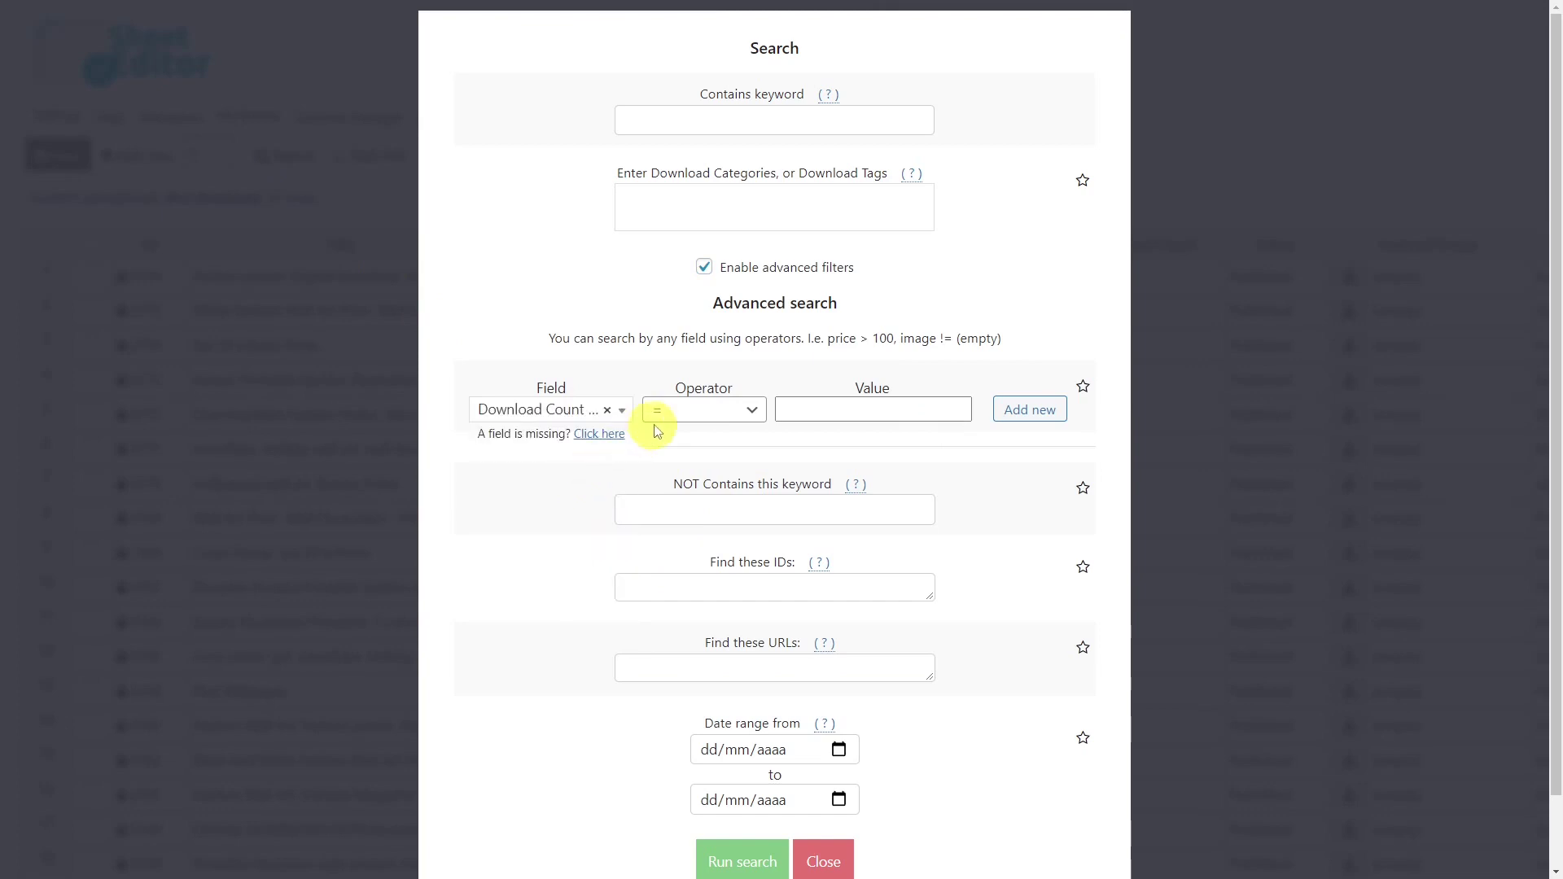
click(796, 410)
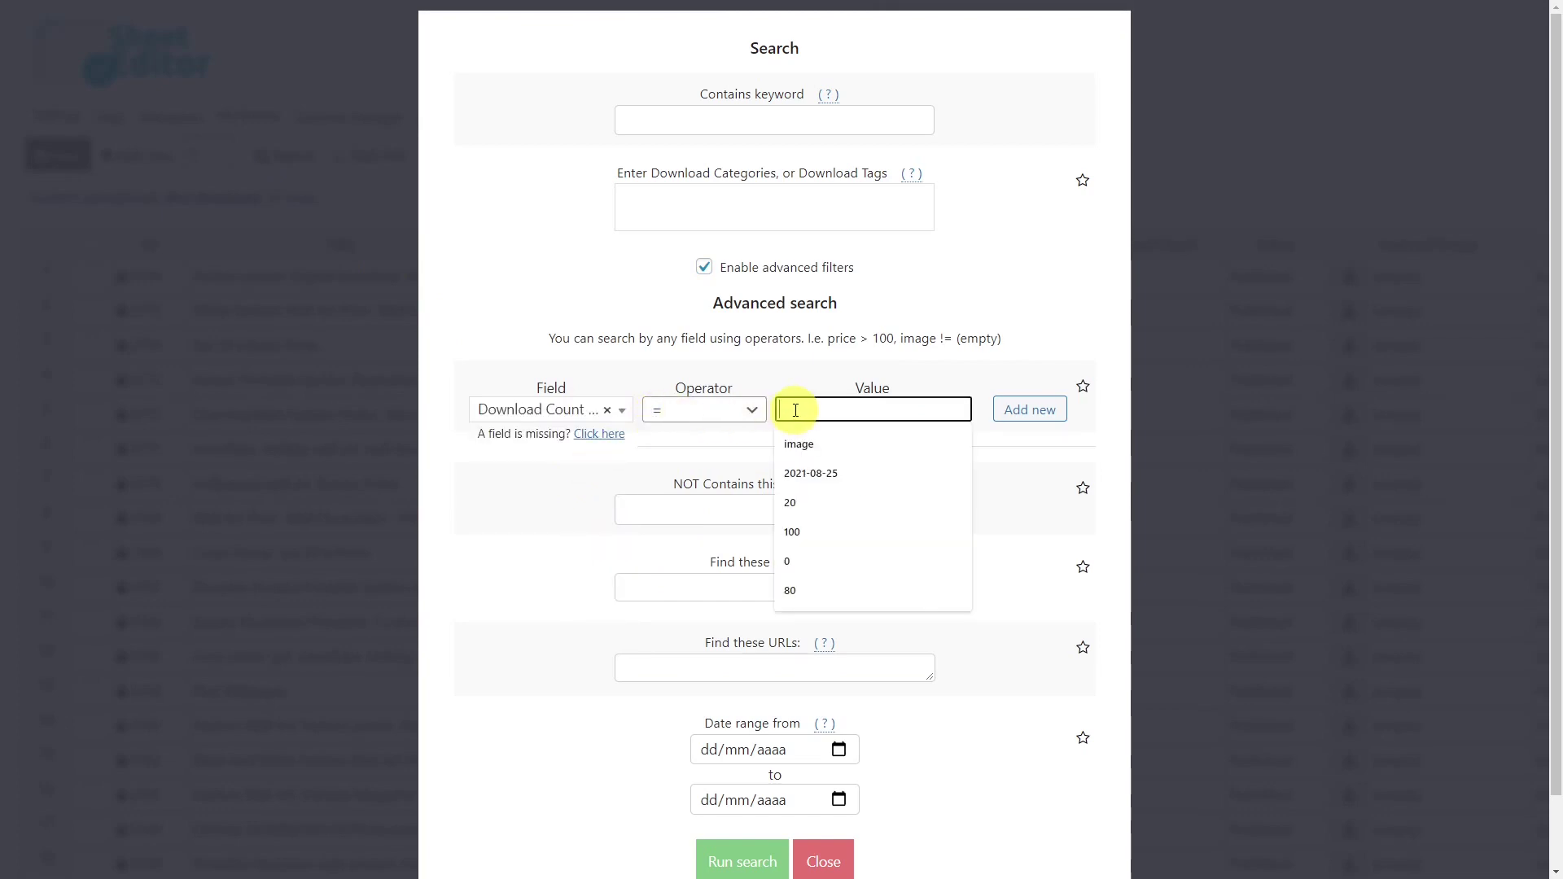
text(50)
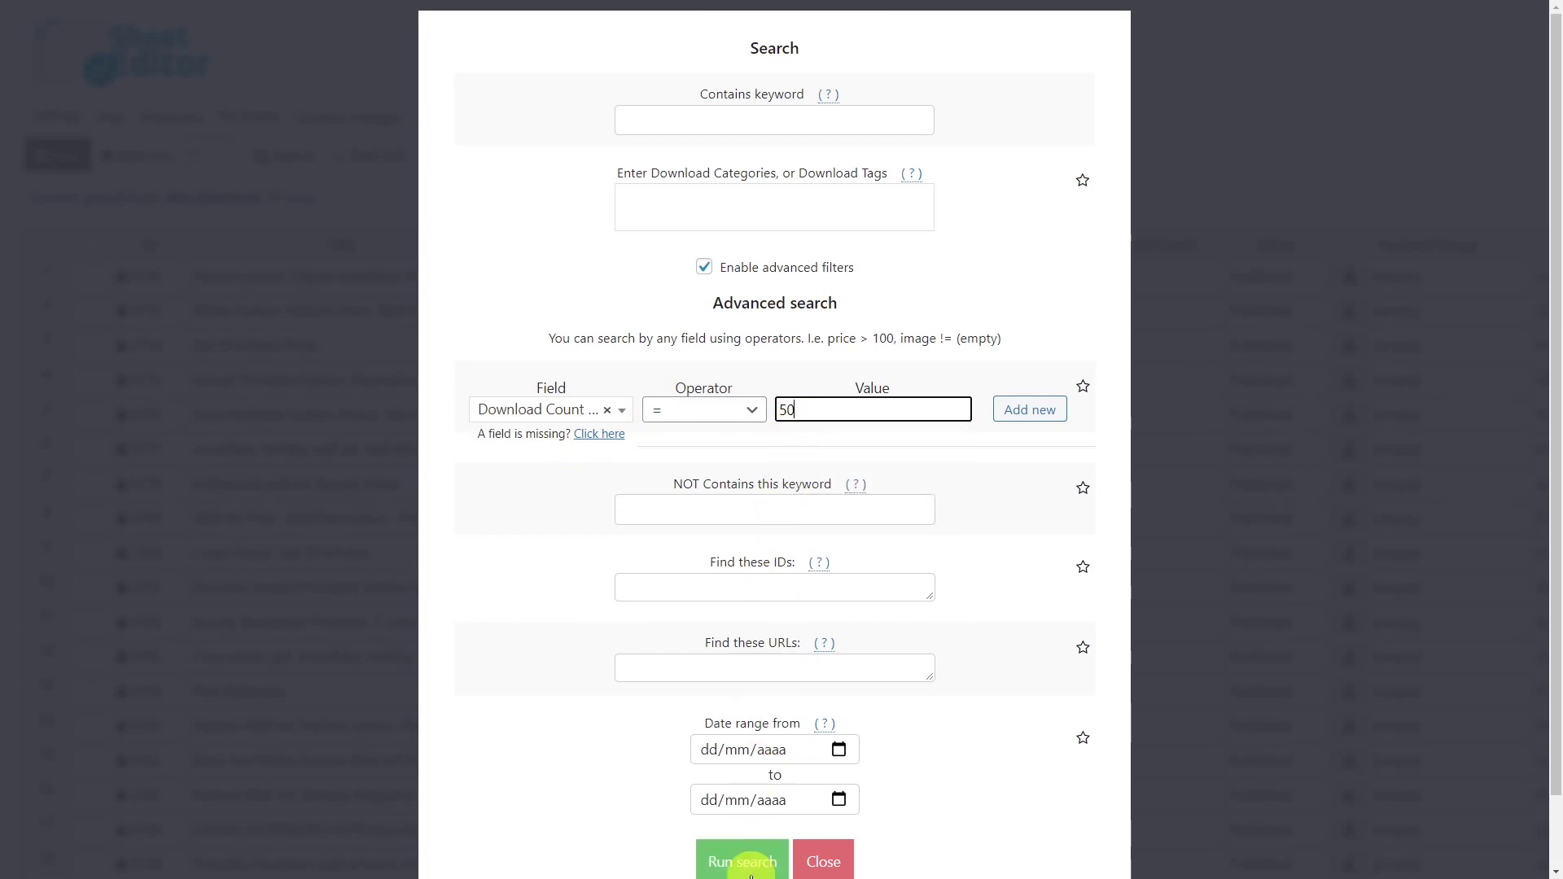
click(747, 868)
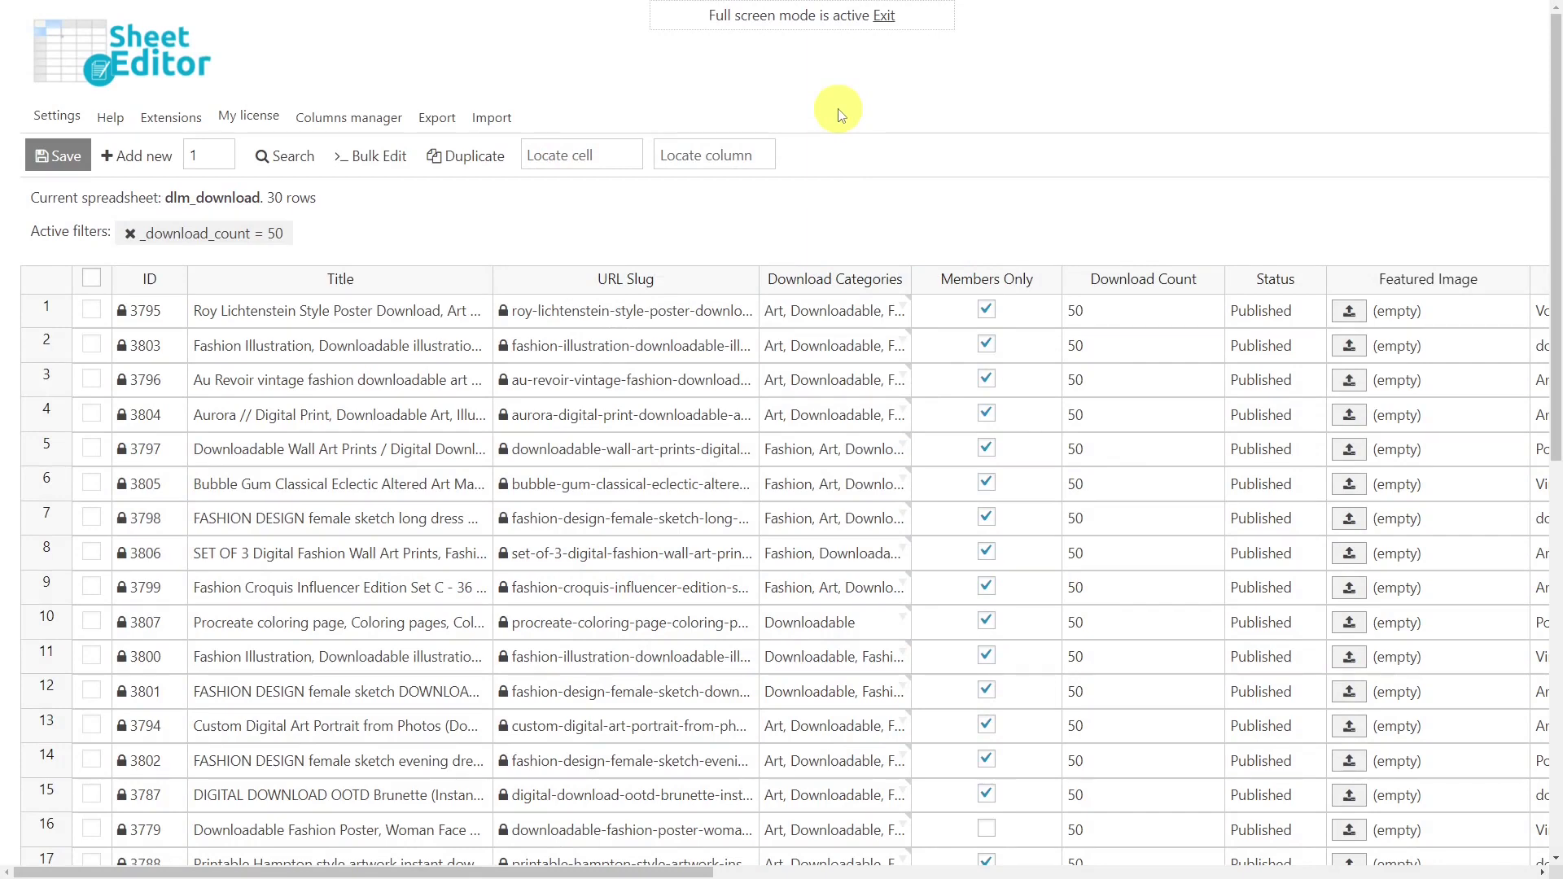
Bulk-edit all current-search rows, setting Status to Delete completely, and execute it.
click(384, 153)
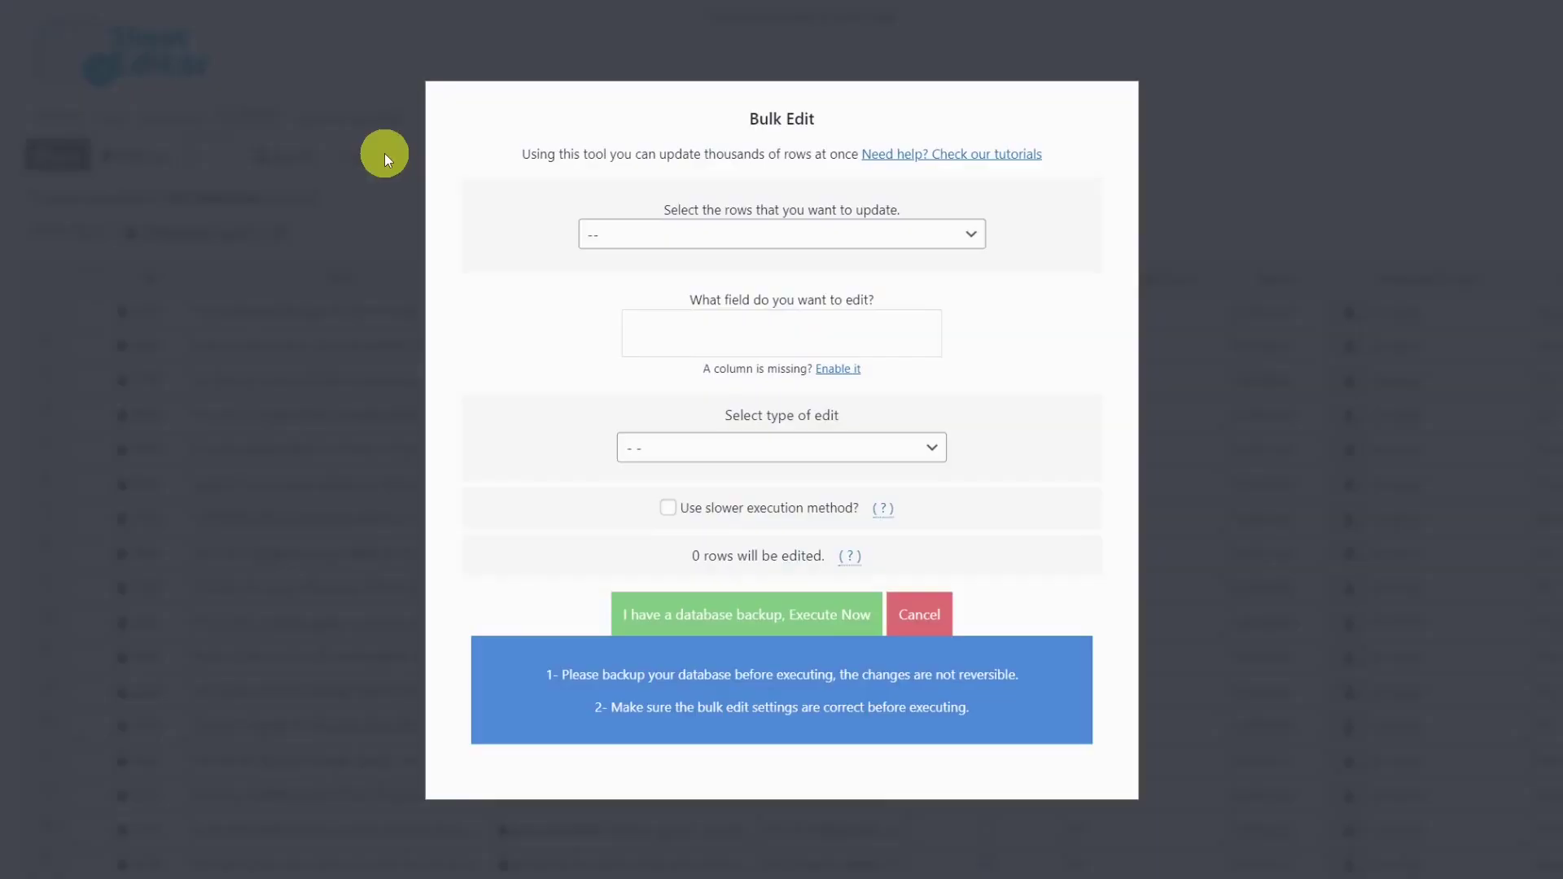
click(697, 236)
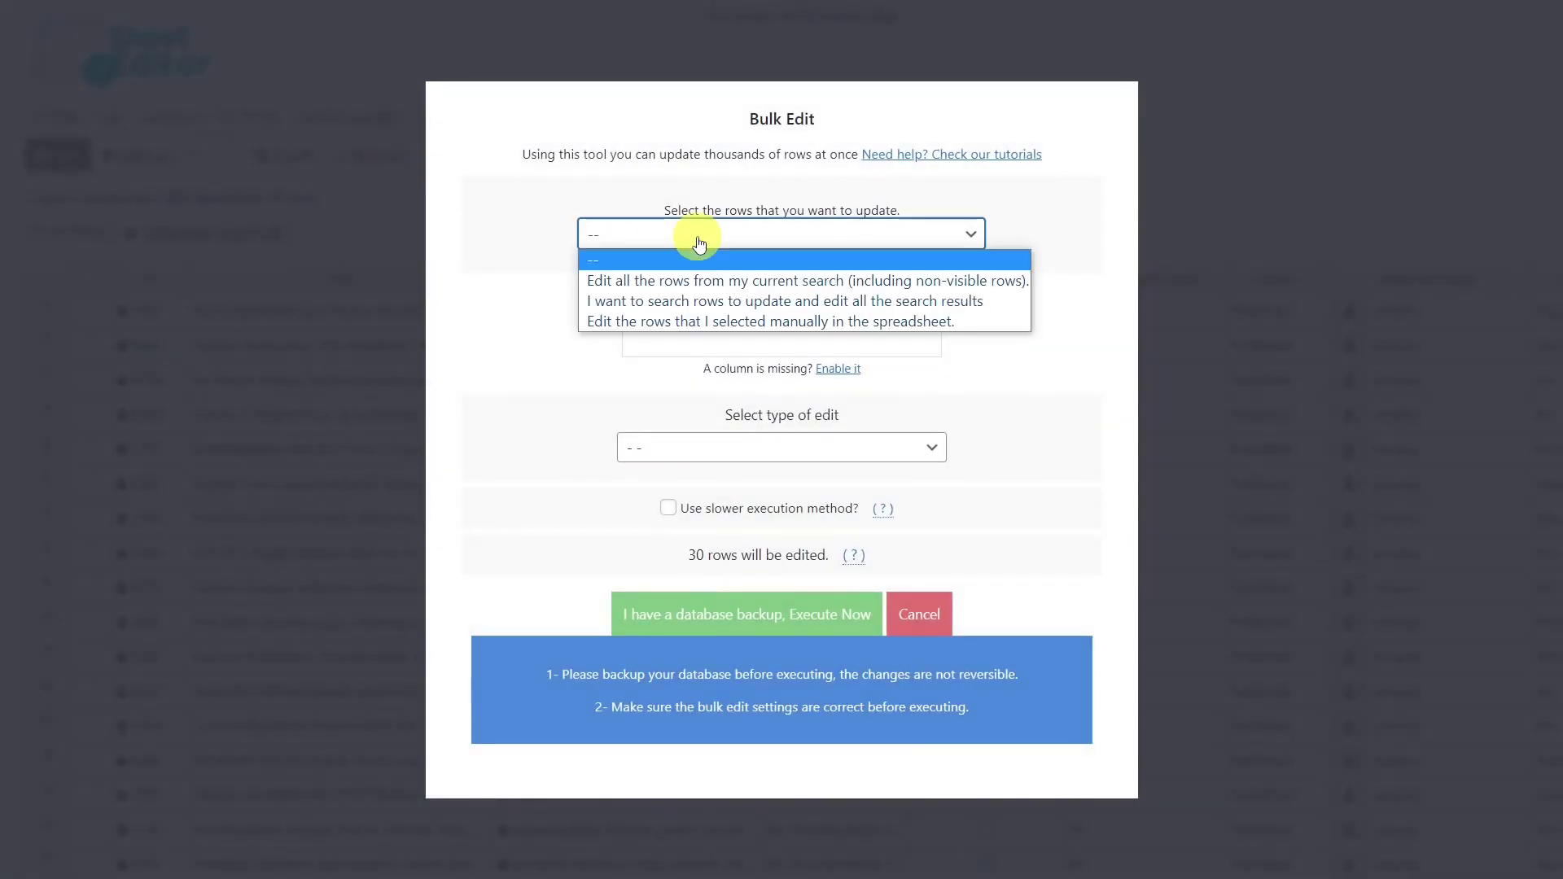
click(724, 280)
click(707, 332)
text(s)
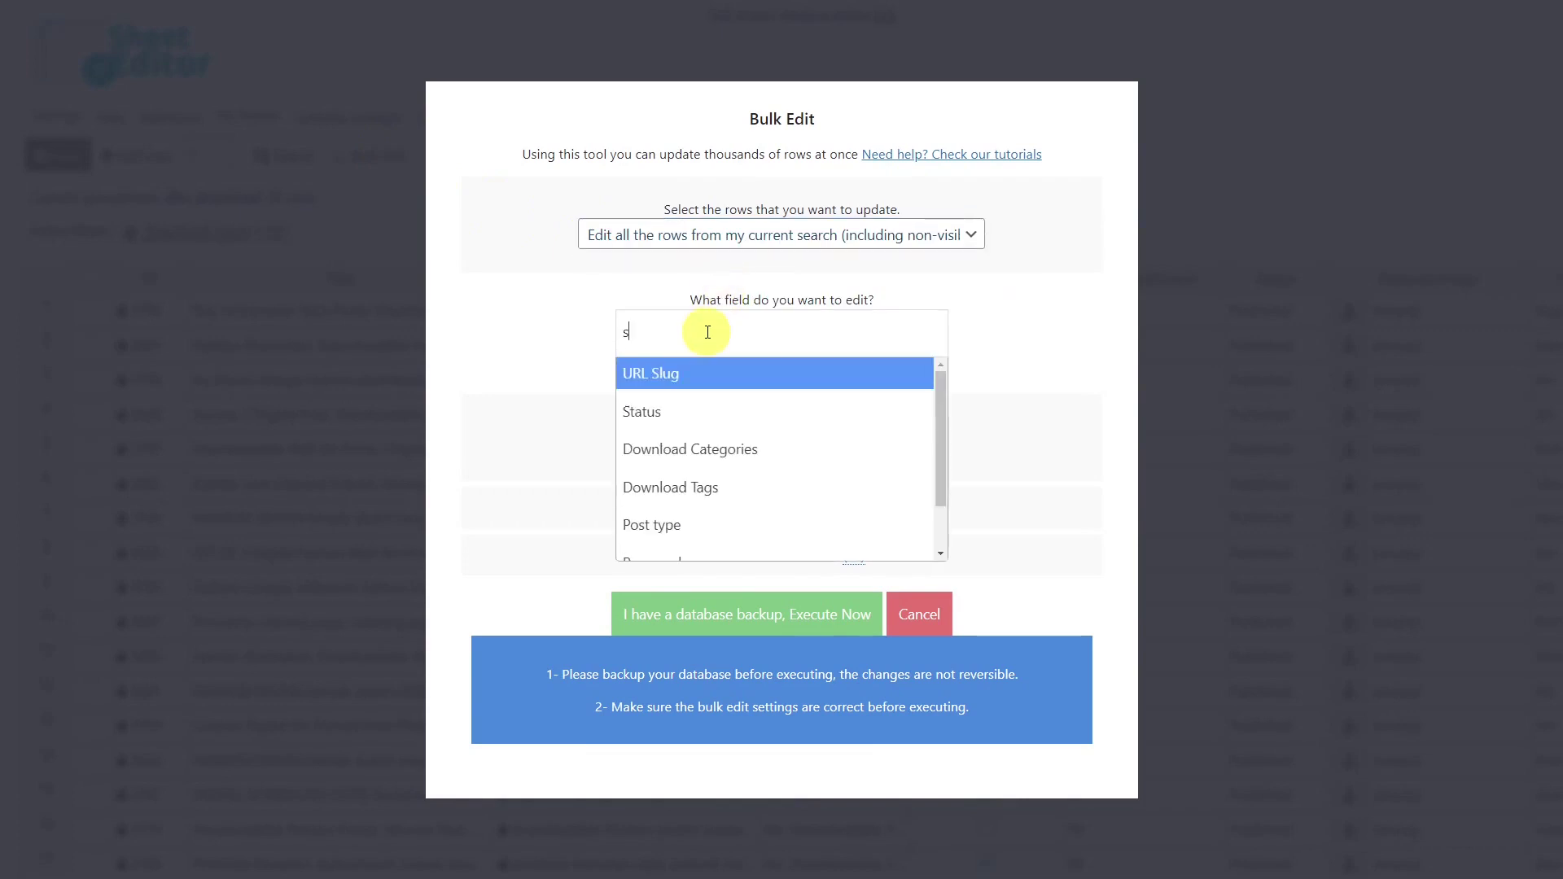
click(687, 411)
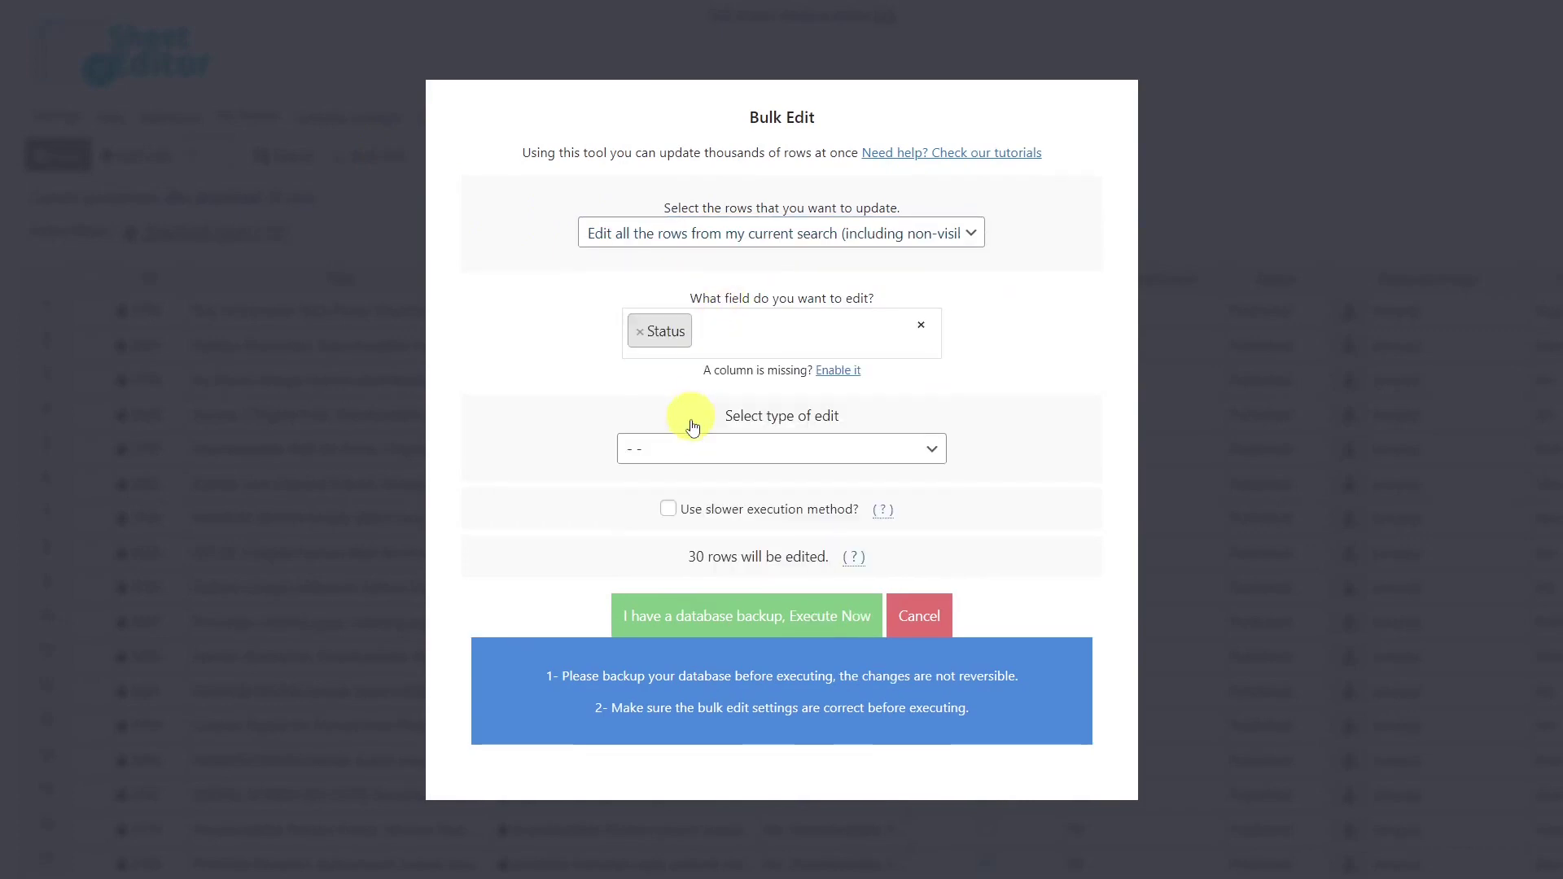
click(688, 450)
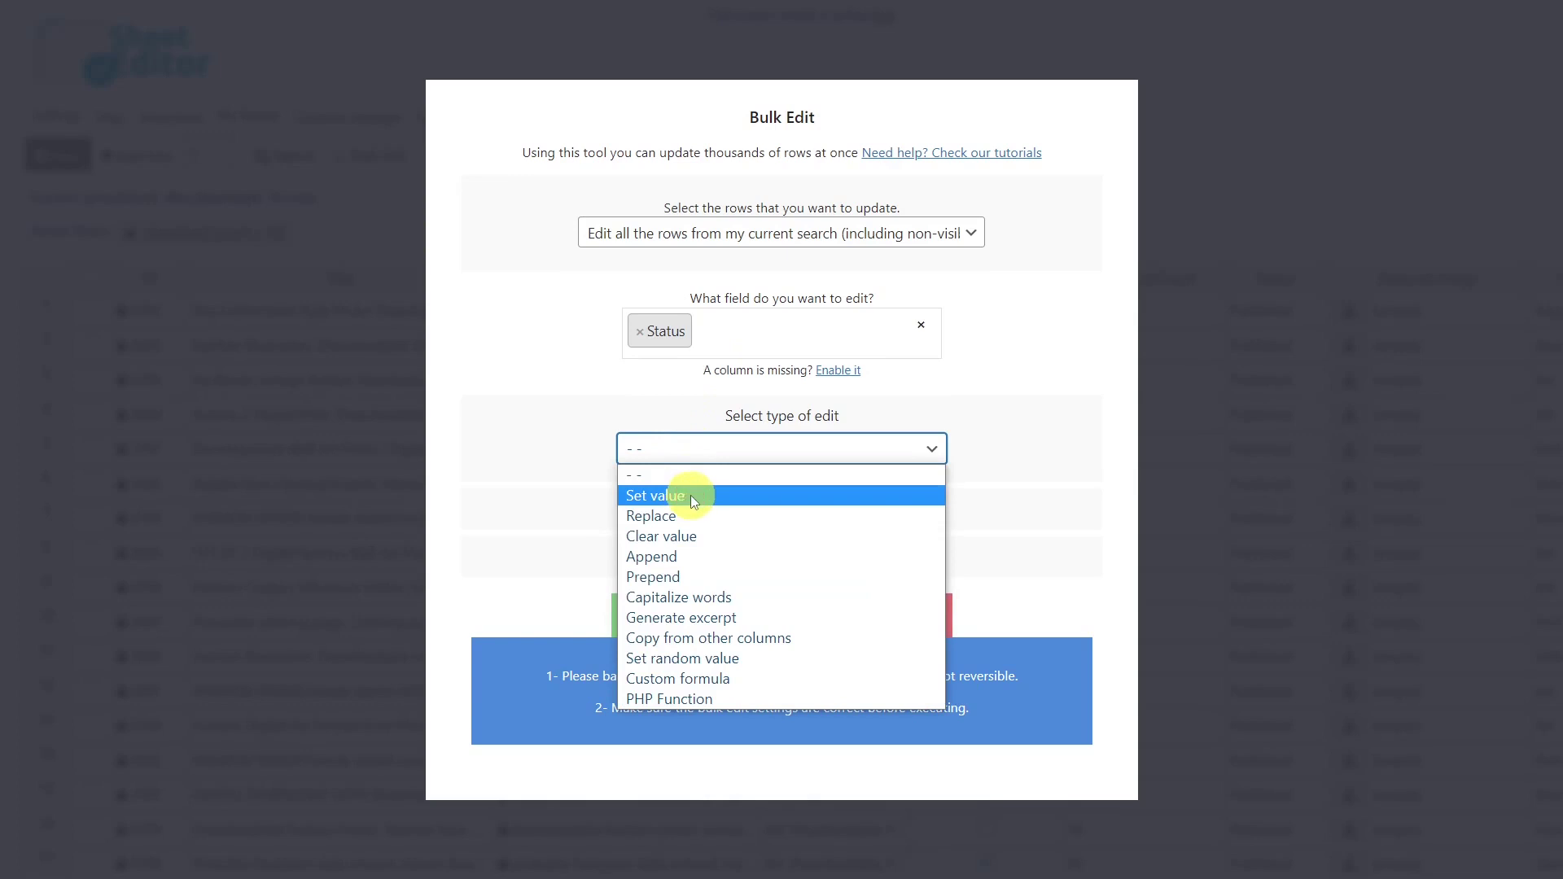
click(690, 494)
click(708, 488)
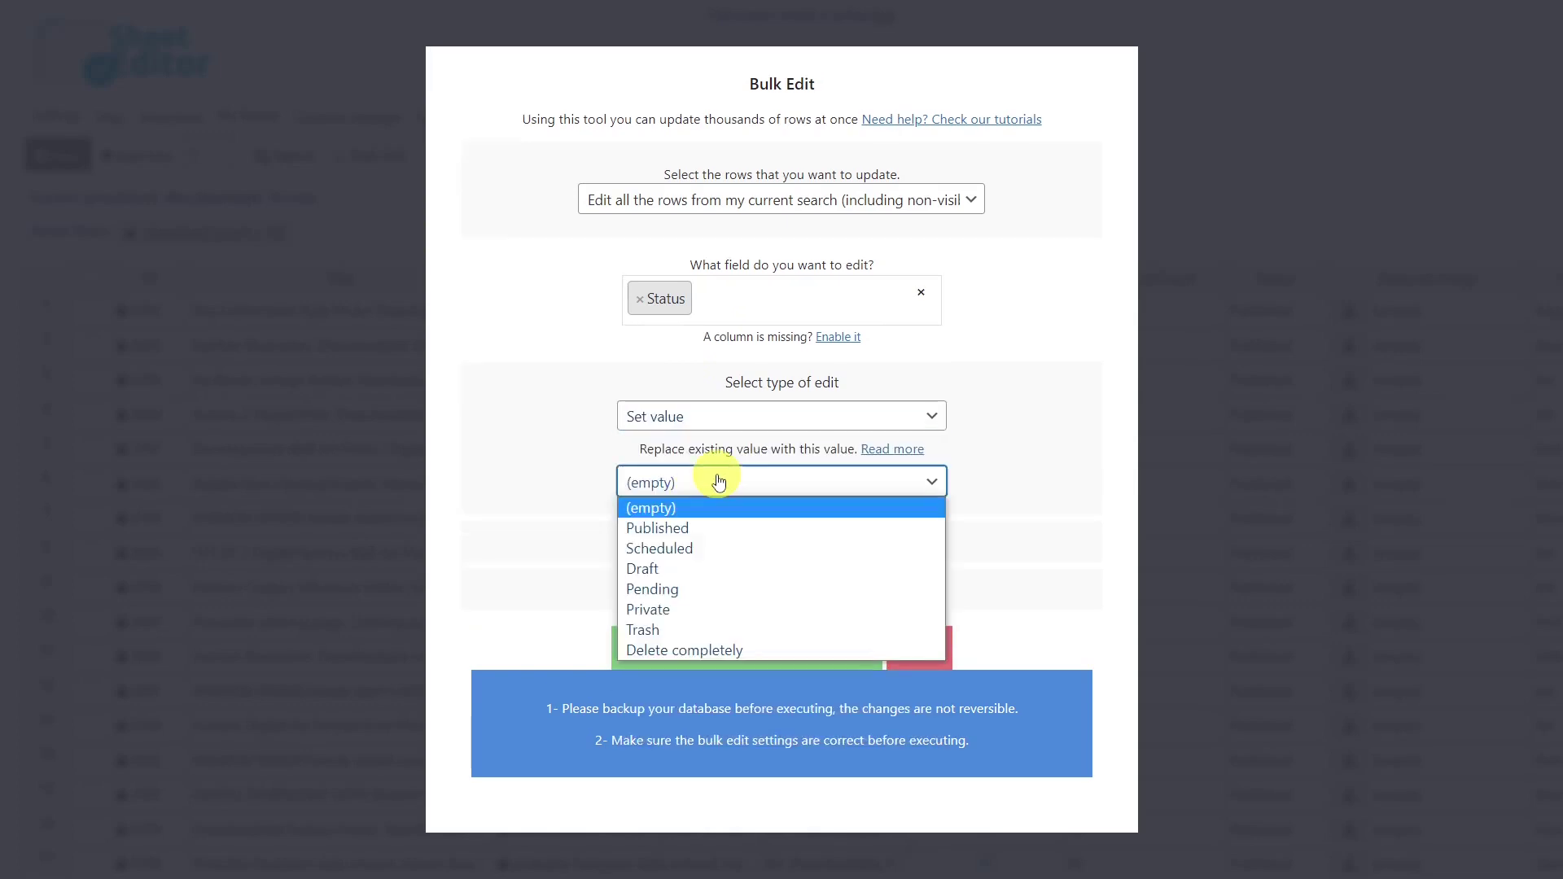
click(721, 650)
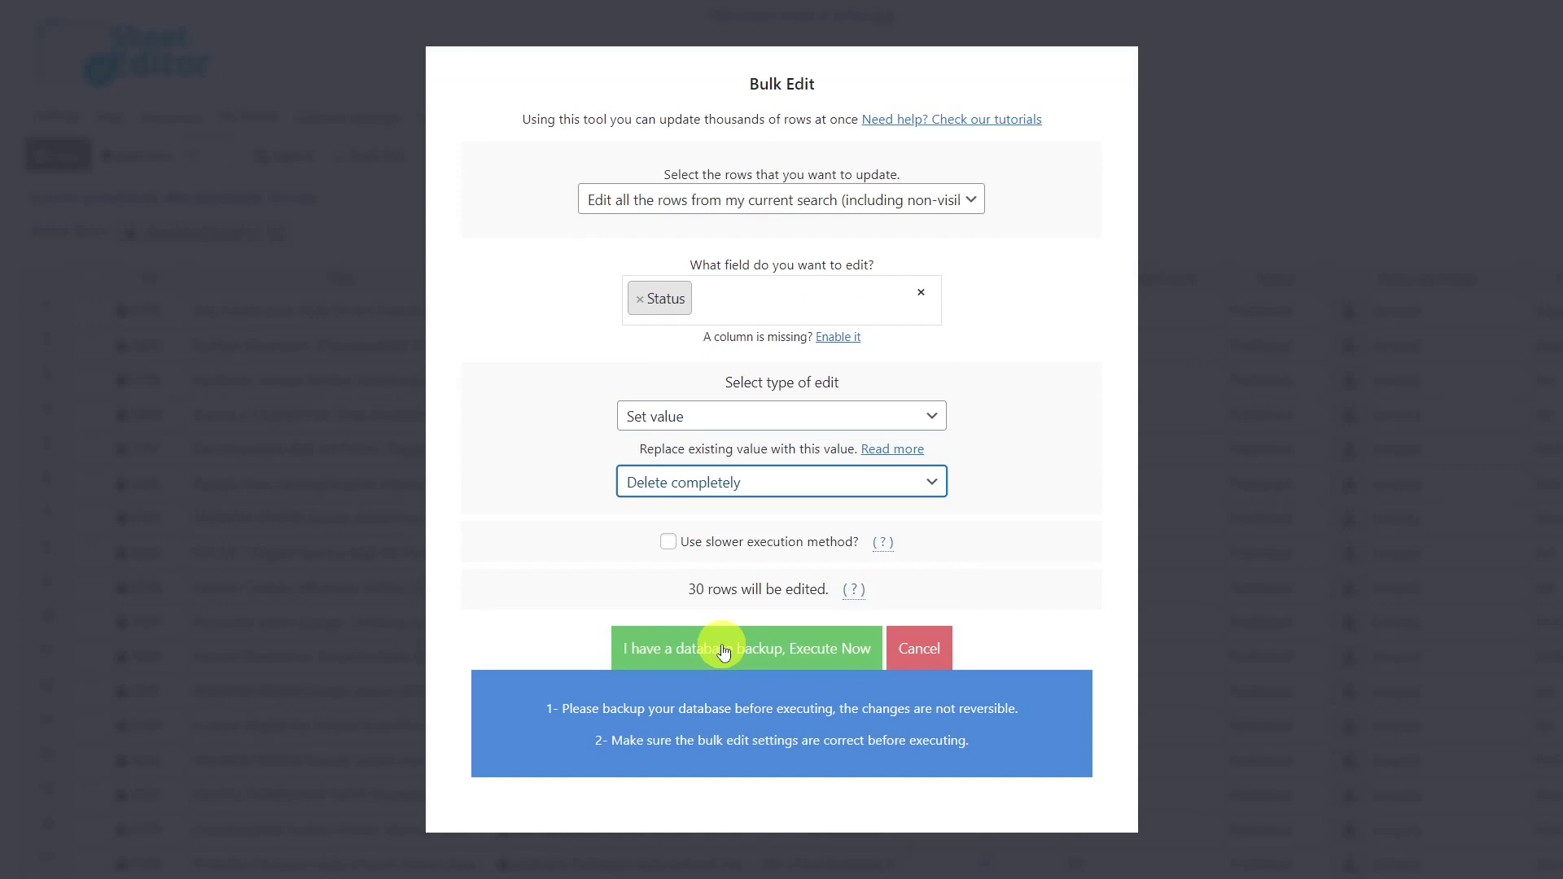
click(724, 651)
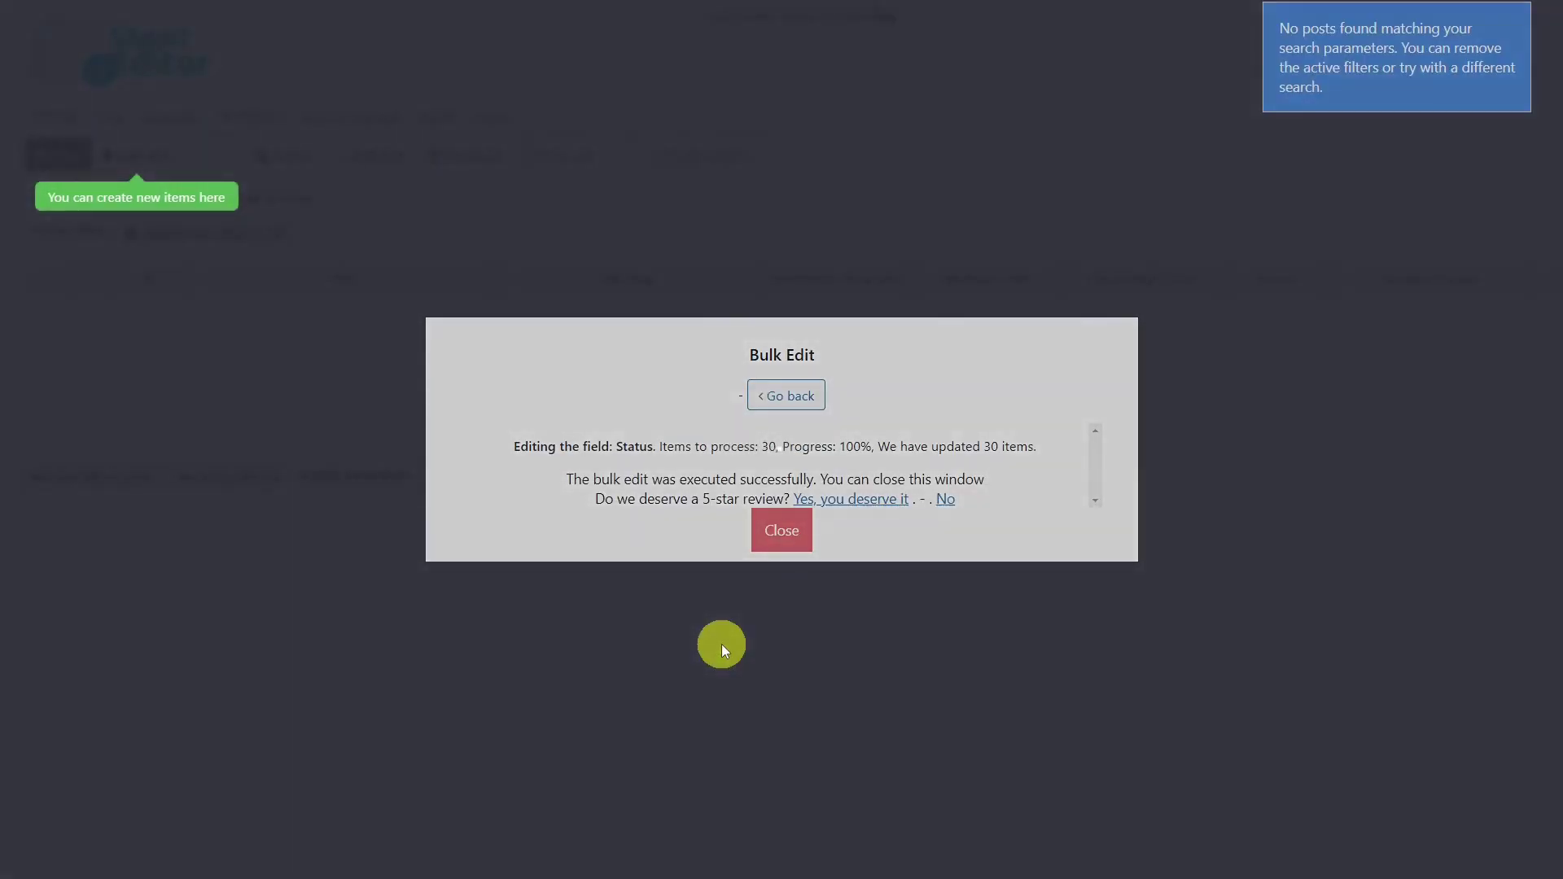
Bulk-delete the next 30 filtered count-50 downloads and close the summary.
click(792, 531)
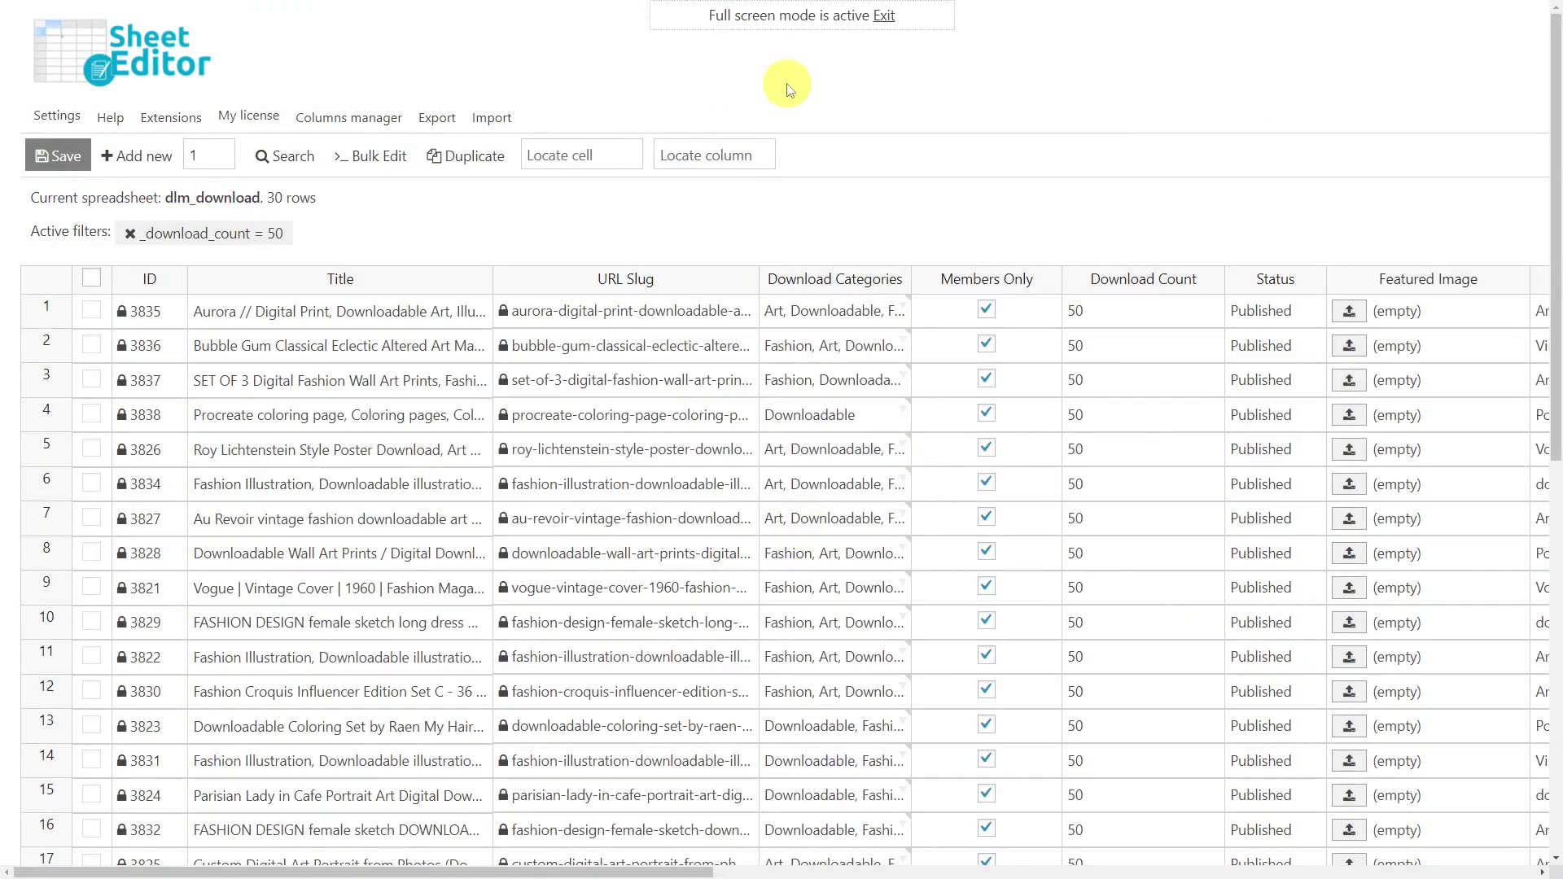
click(356, 160)
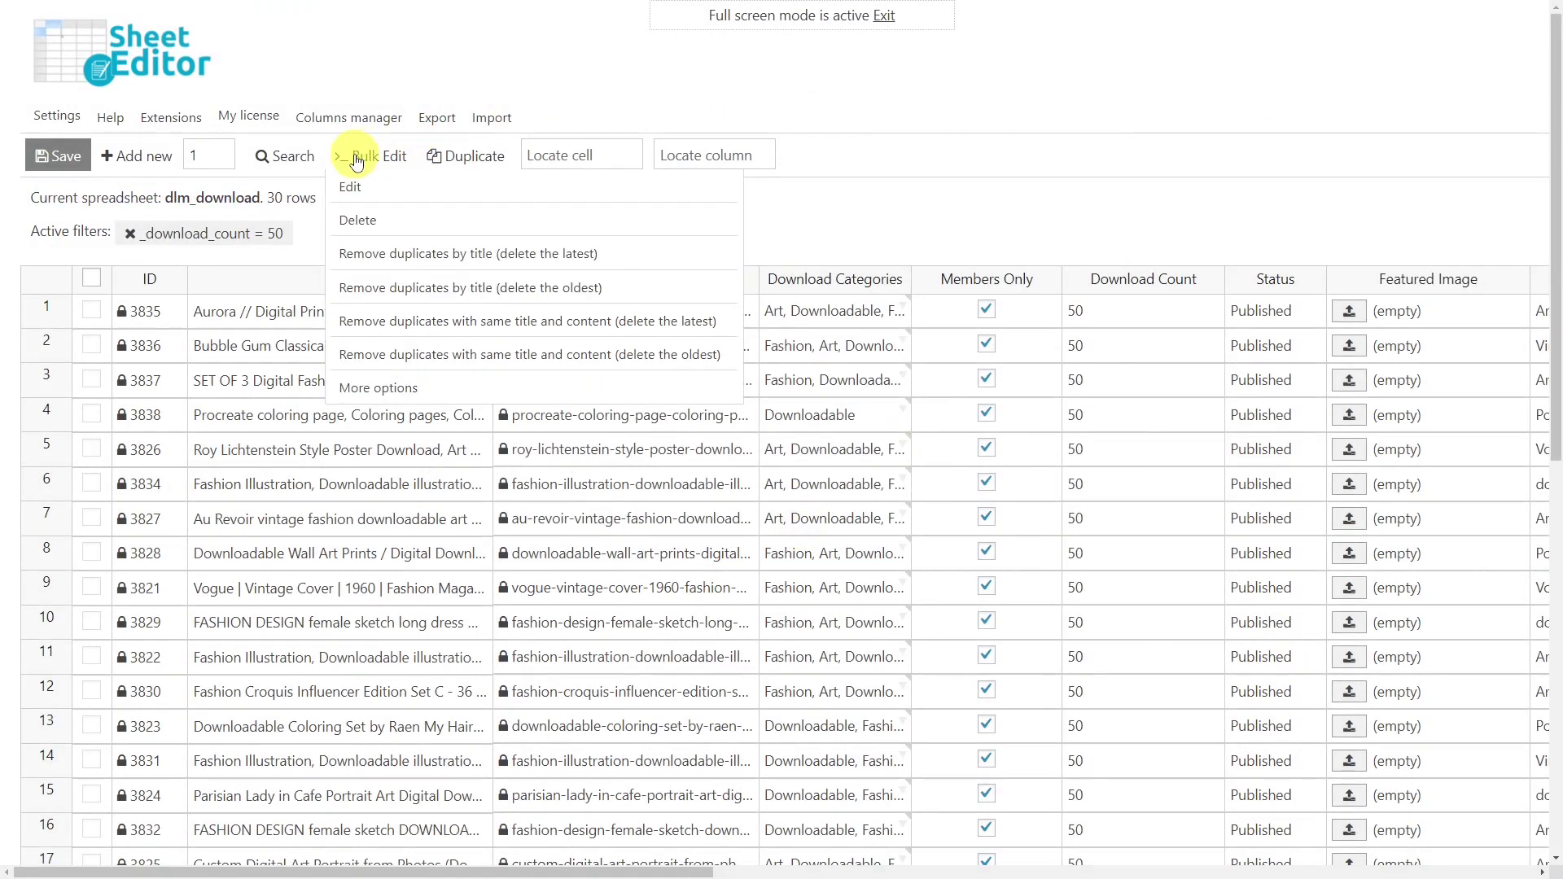
click(365, 220)
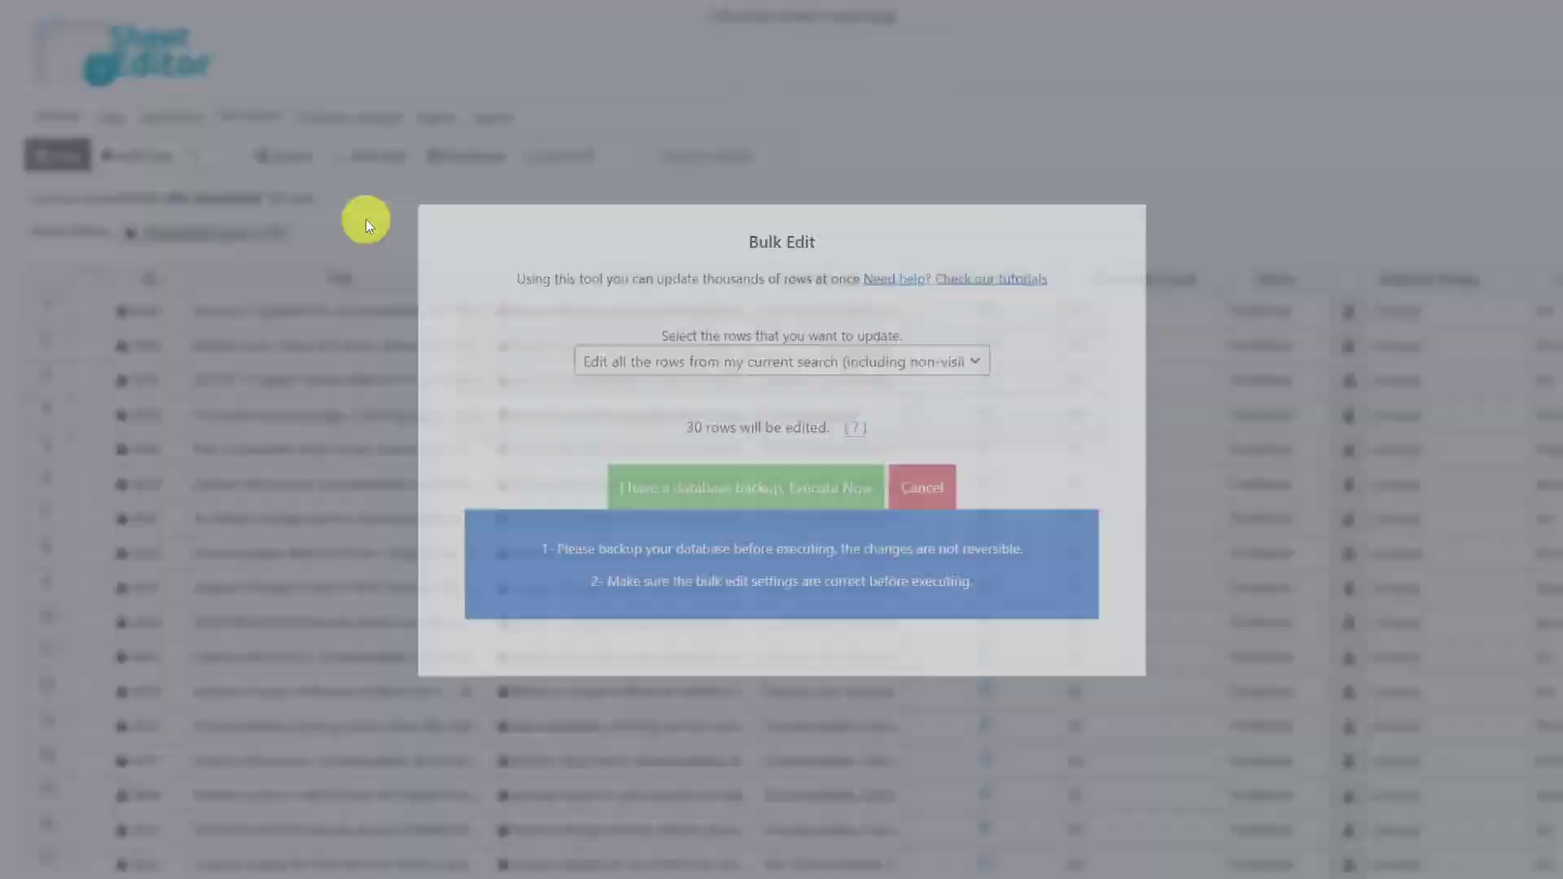
click(757, 489)
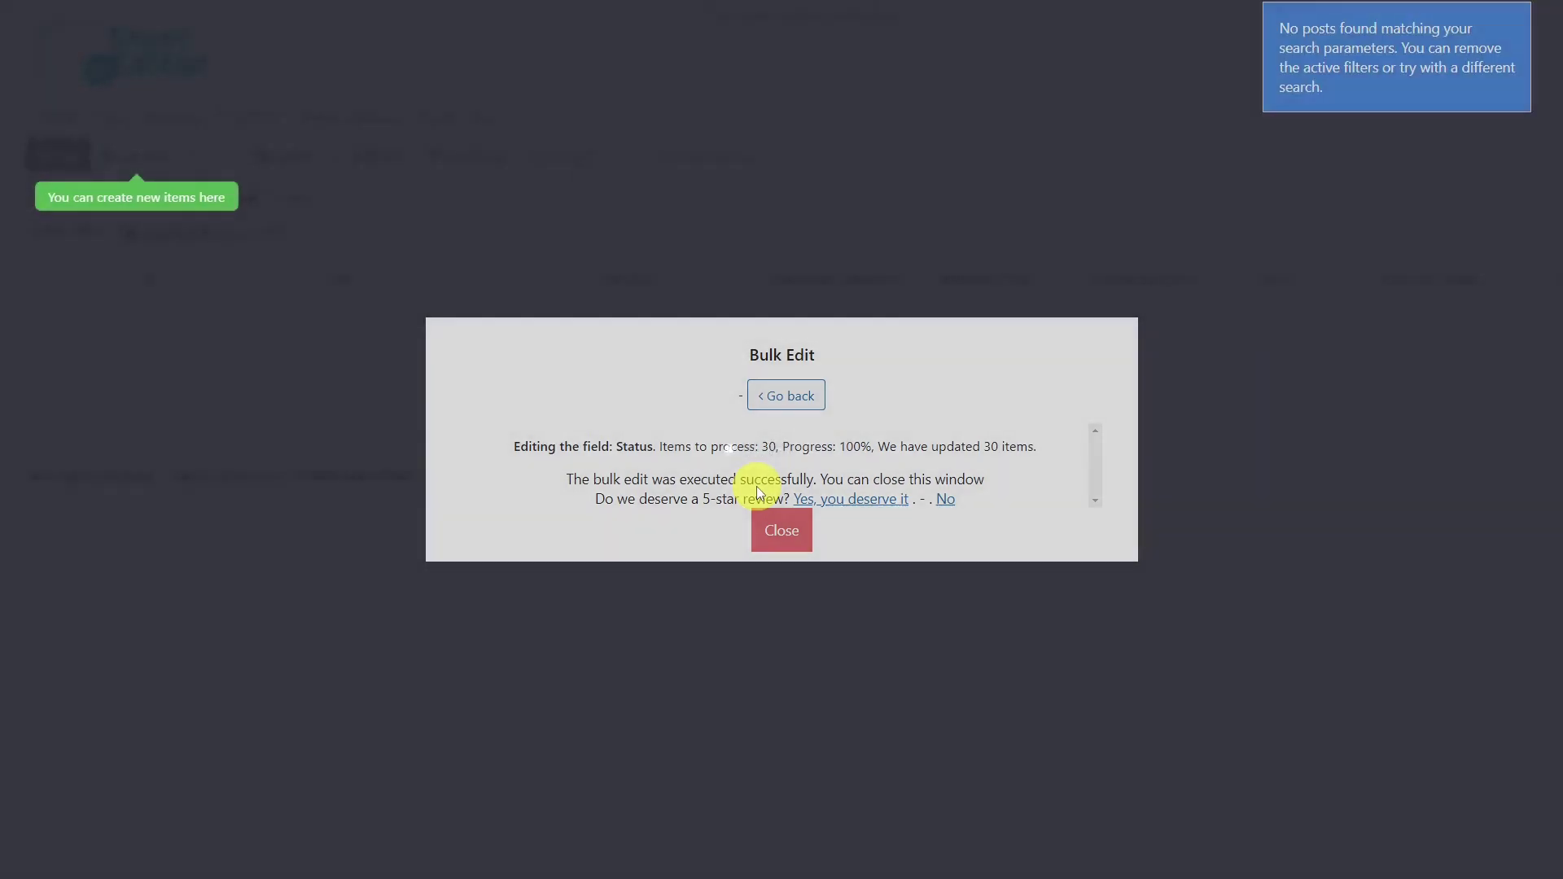
click(776, 528)
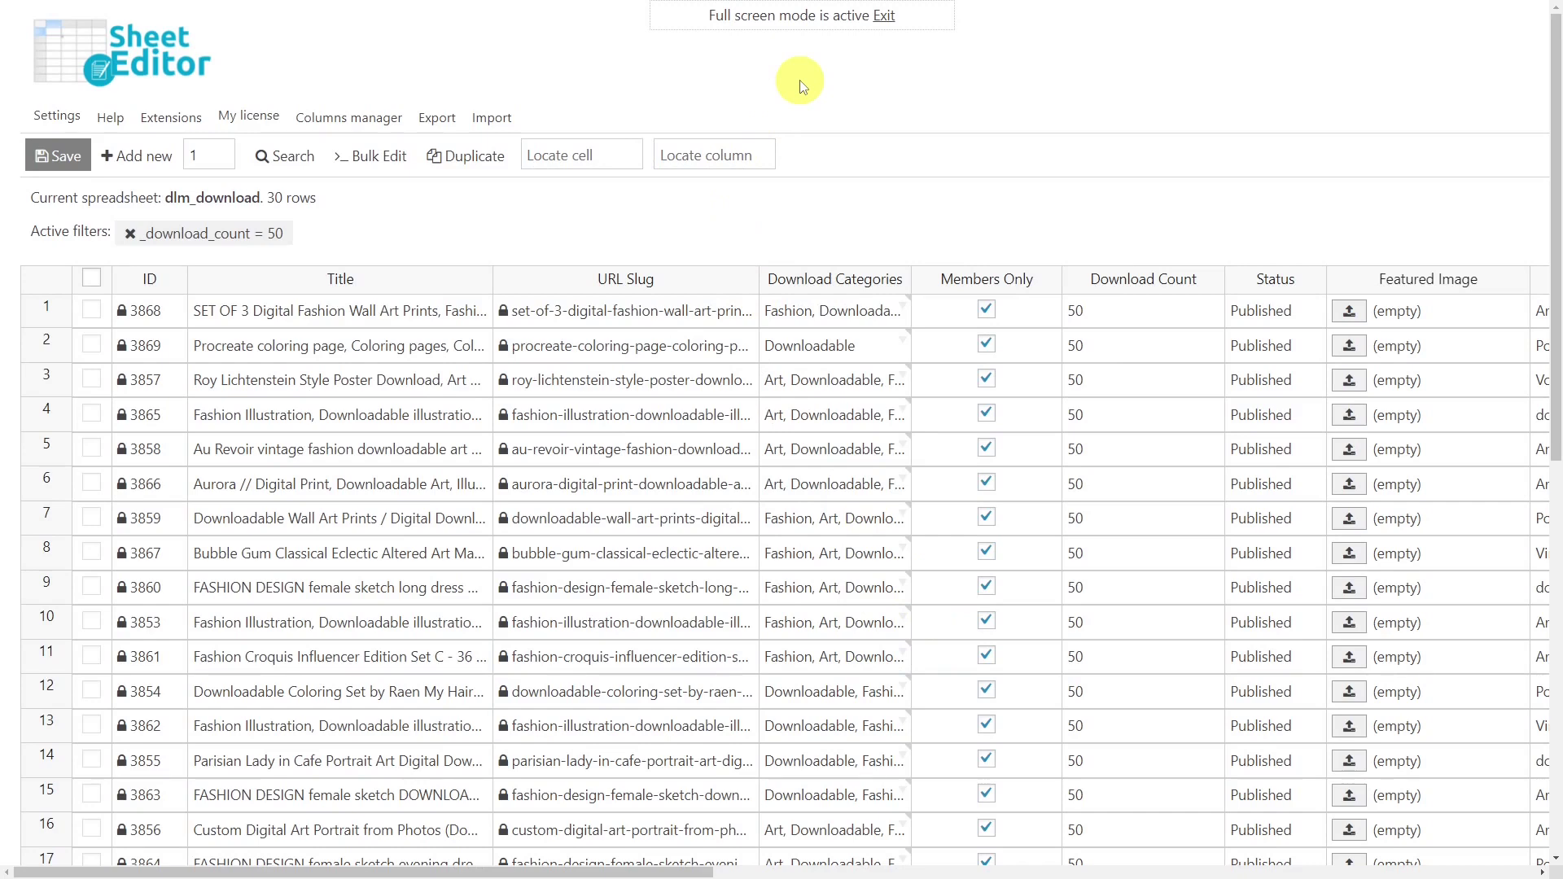
Bulk-set Download Count to 100 for all 30 rows in the current search.
click(394, 157)
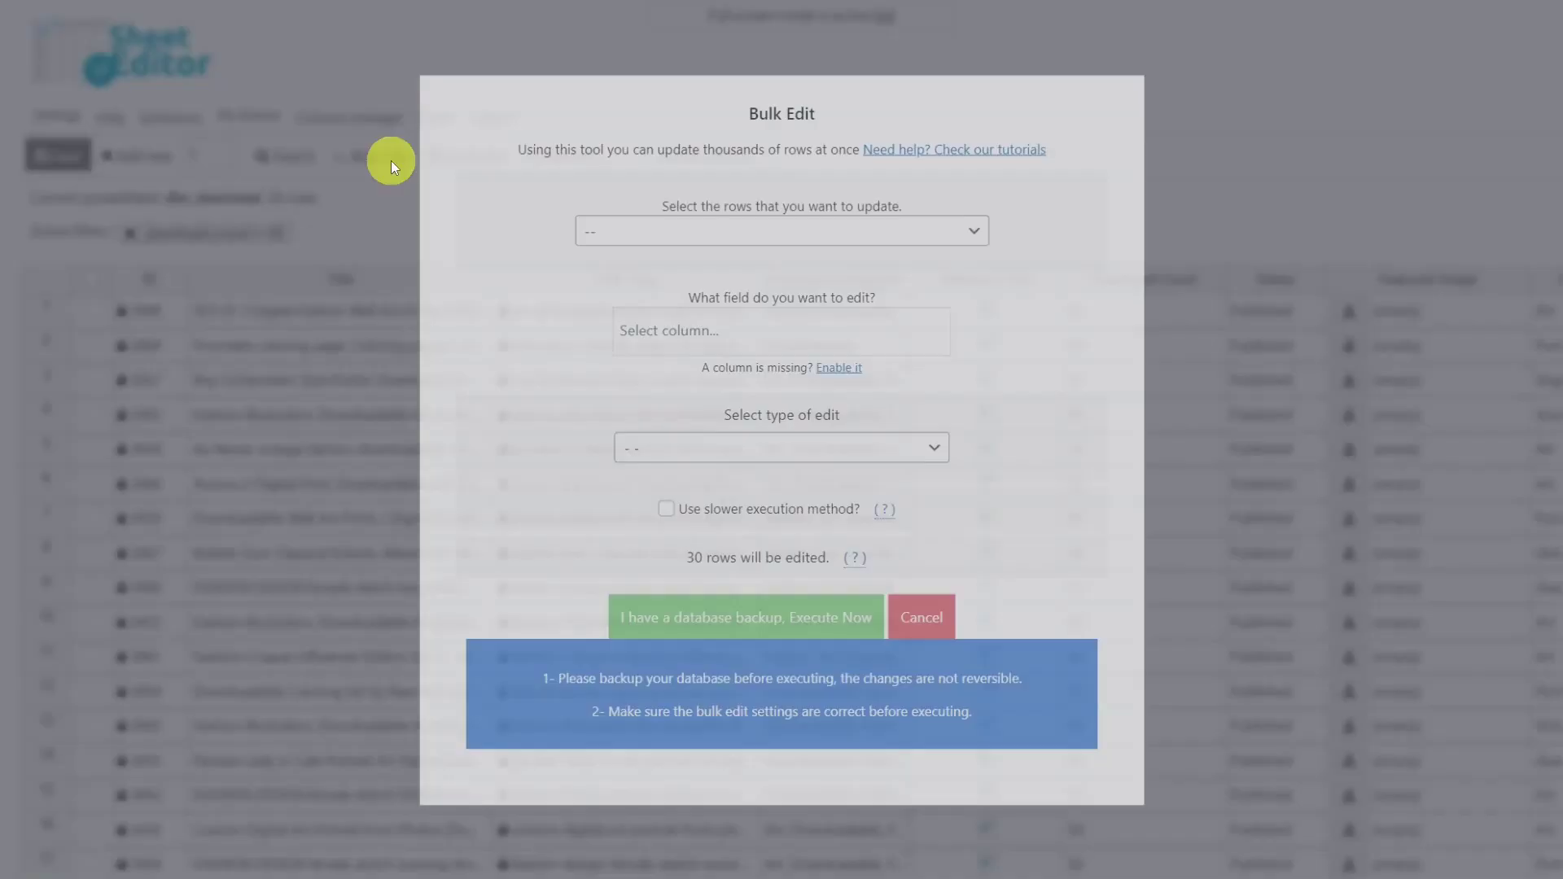
click(664, 232)
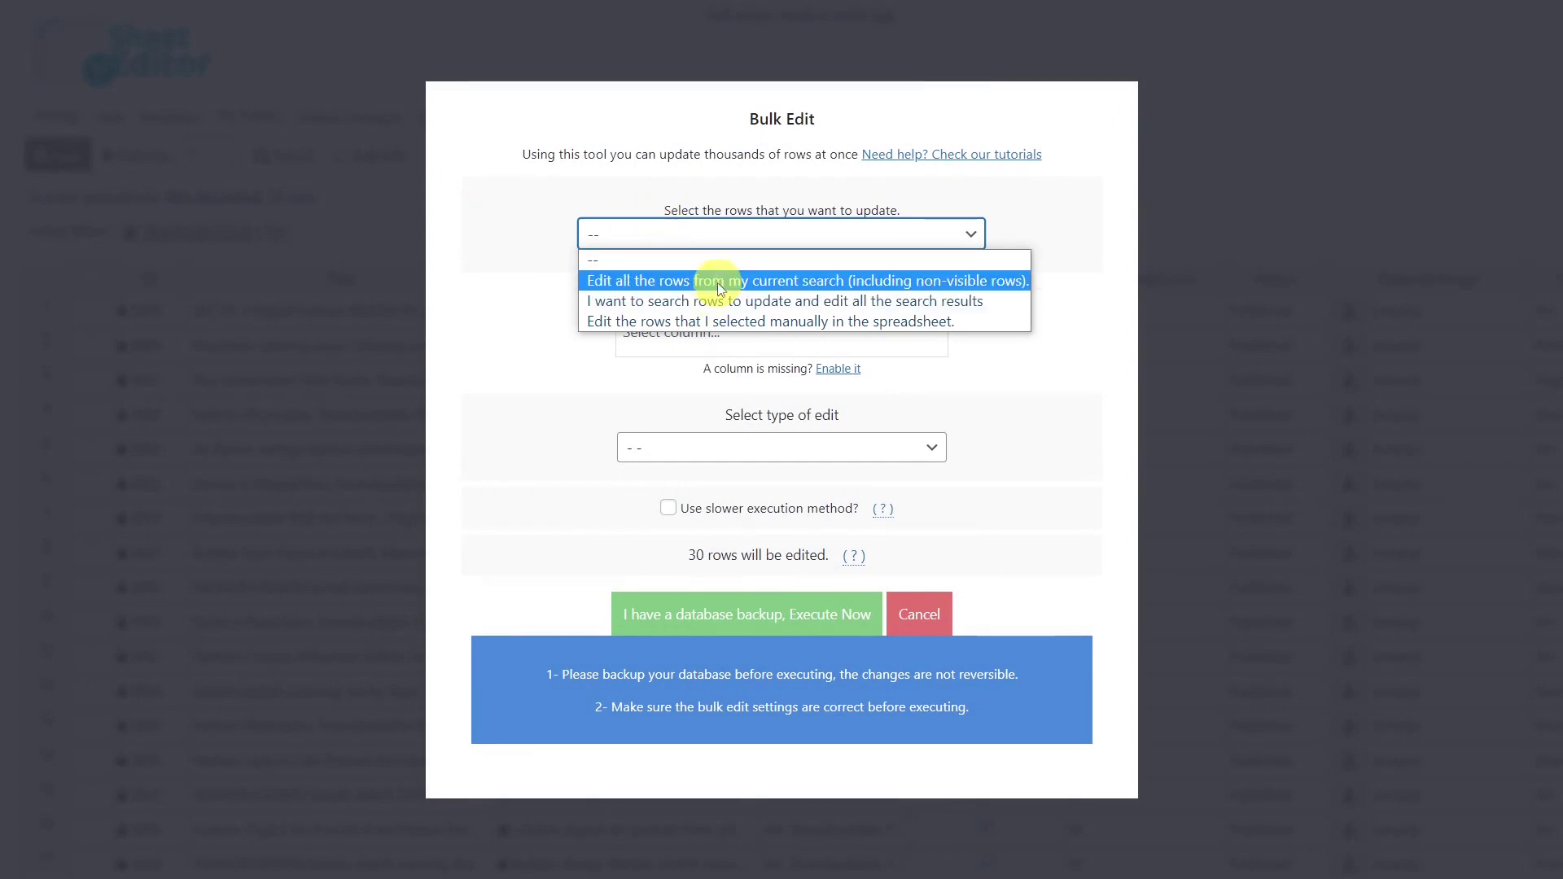
click(719, 282)
click(712, 331)
text(do)
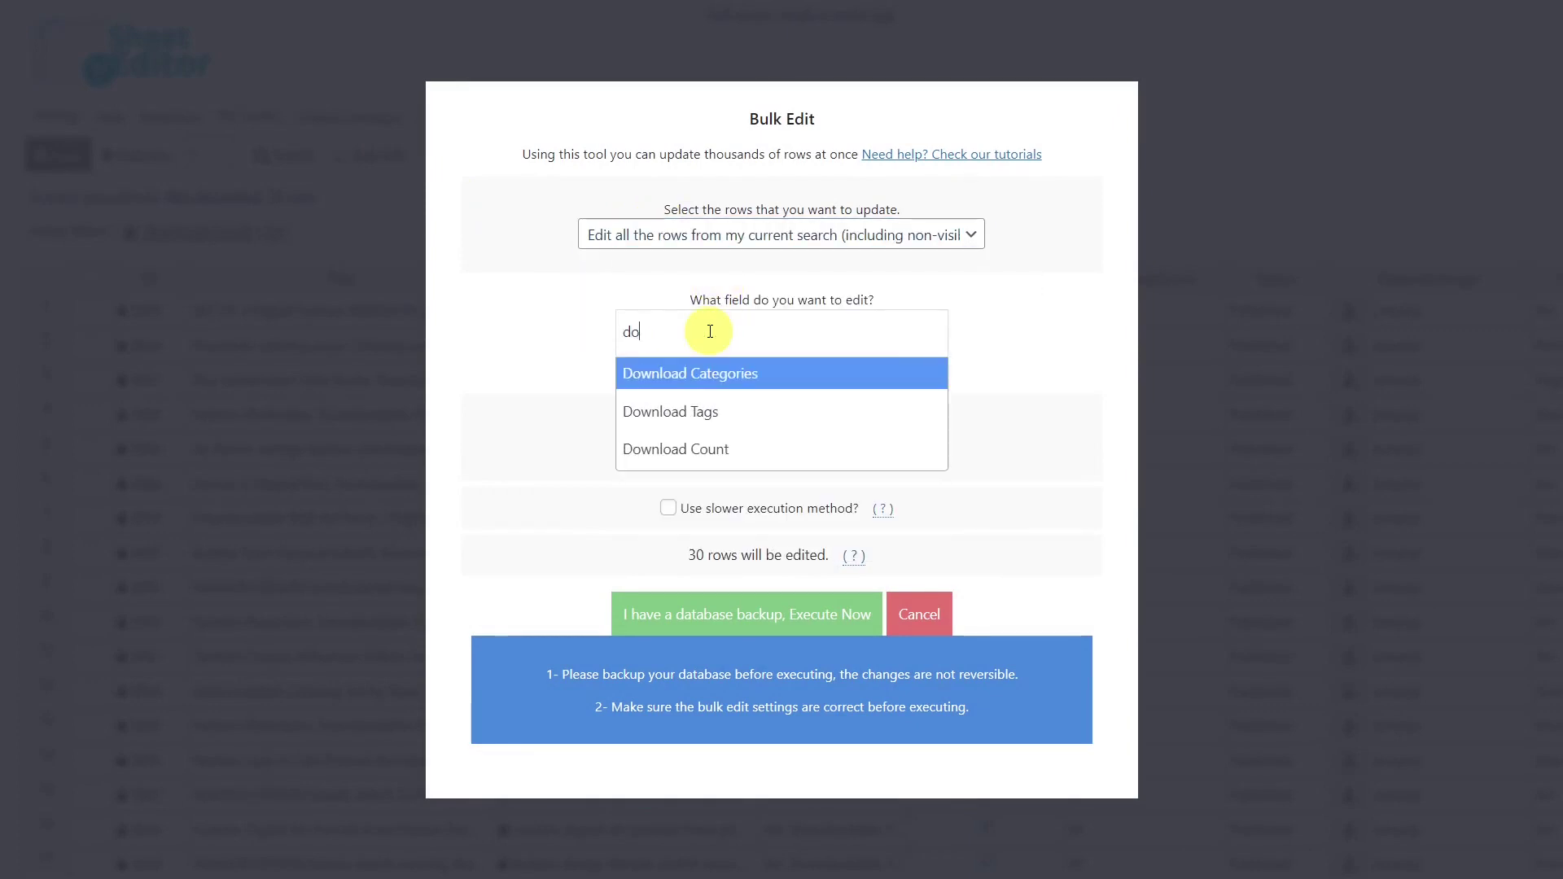
click(733, 453)
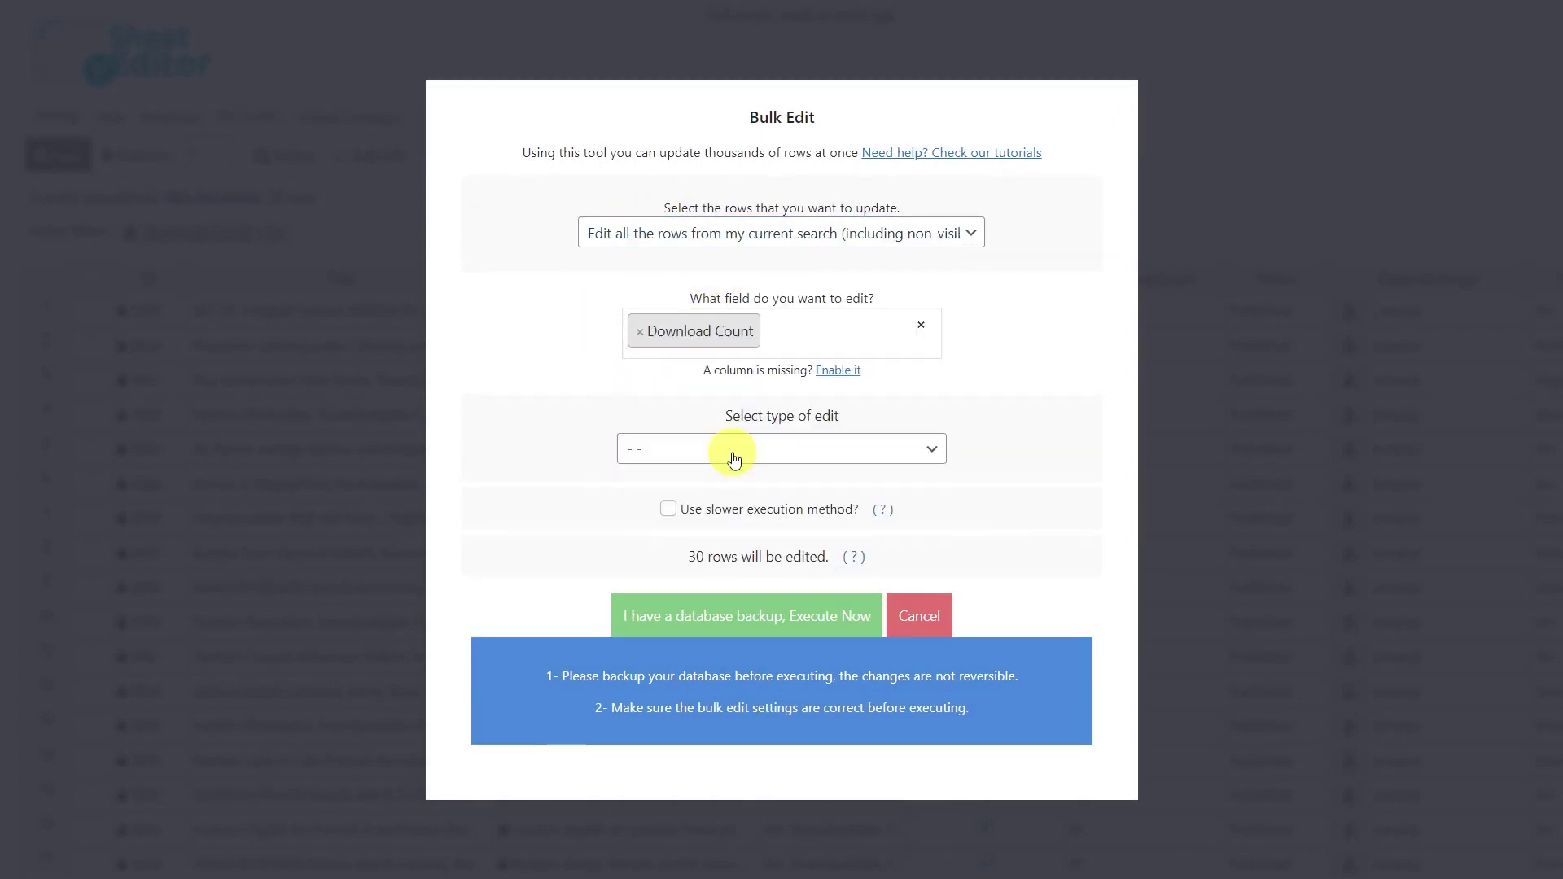
click(734, 456)
click(684, 496)
click(706, 480)
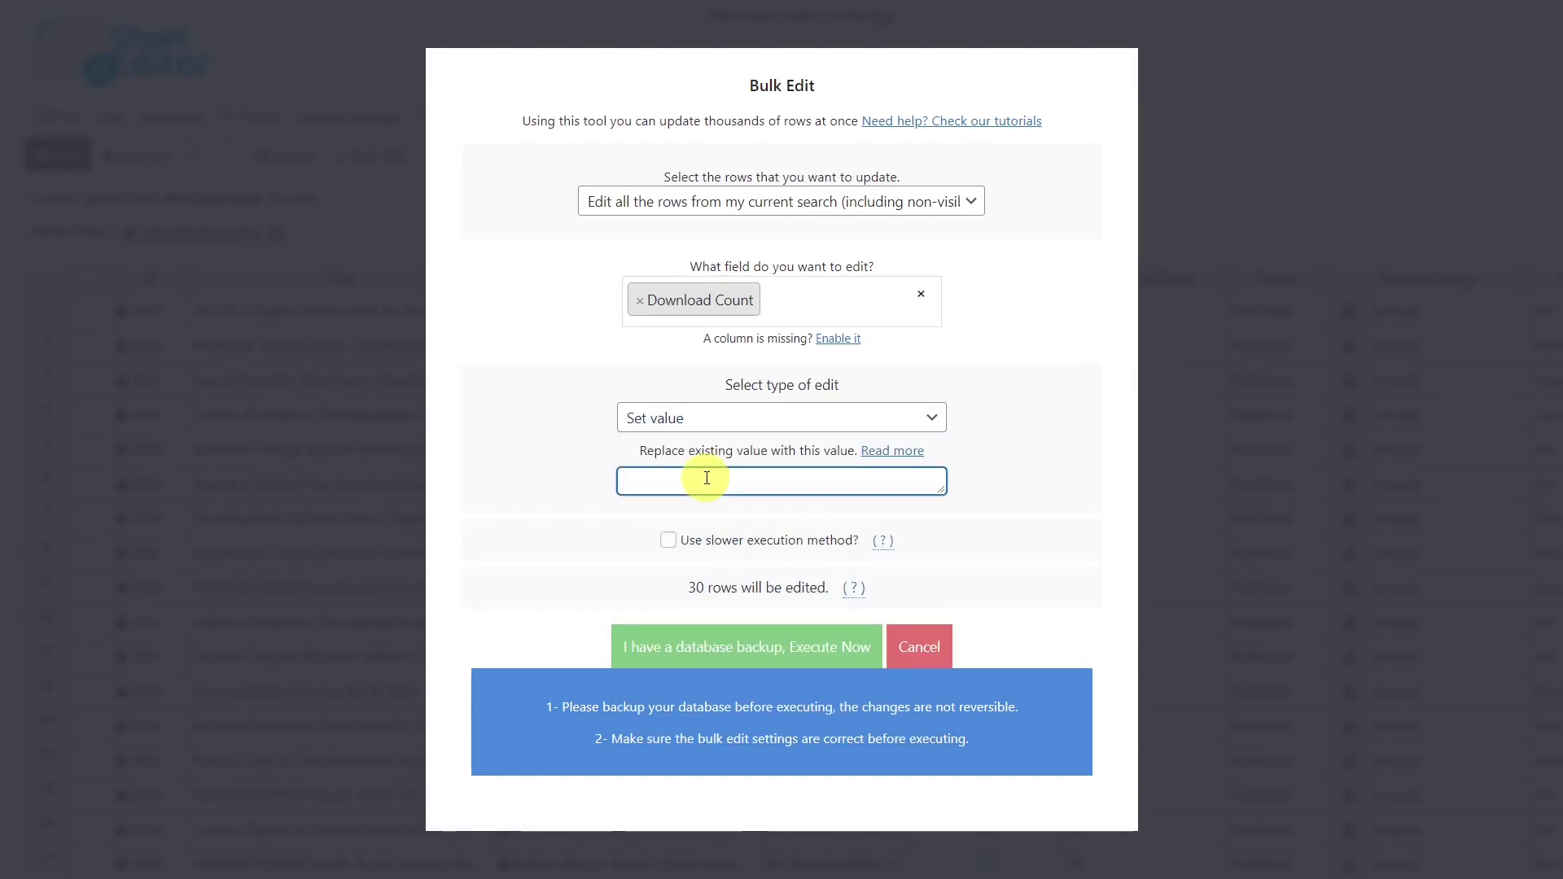
text(100)
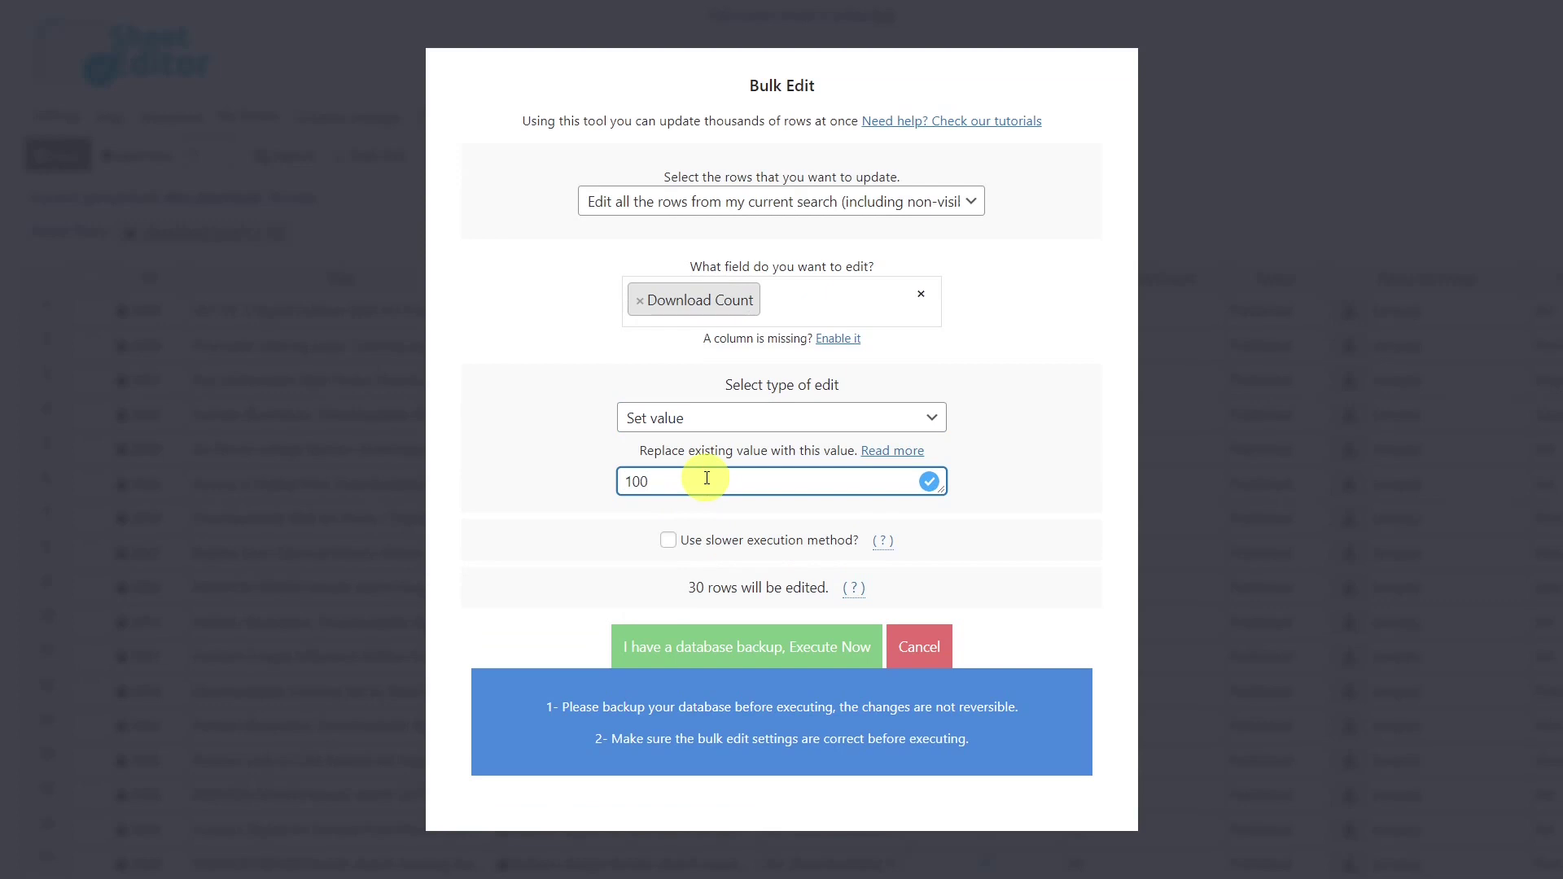
click(753, 648)
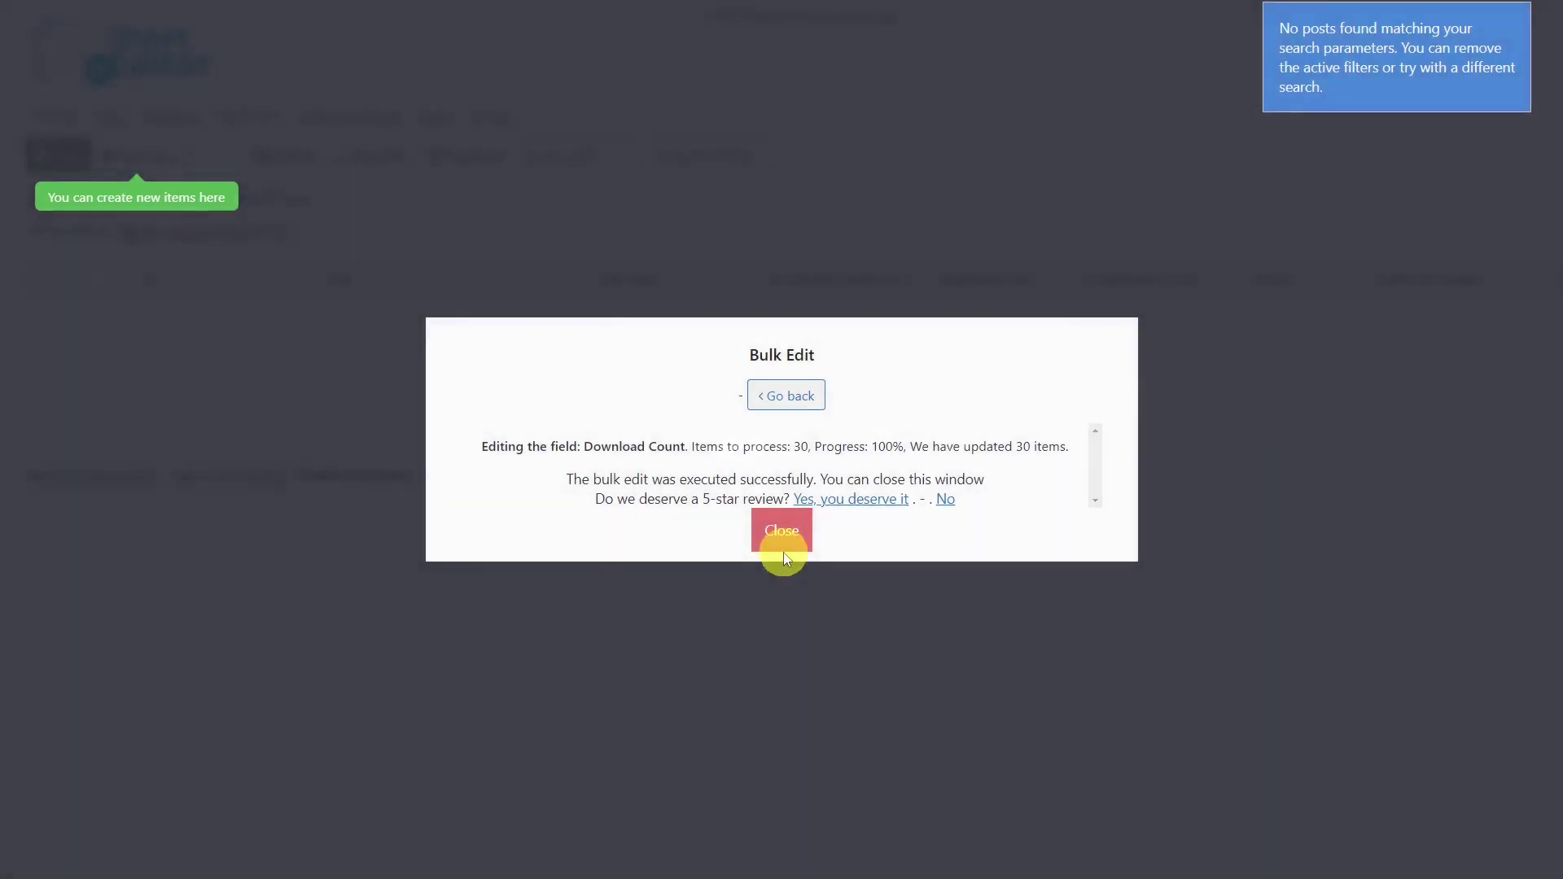
Search the downloads sheet for rows with Download Count 100.
click(781, 539)
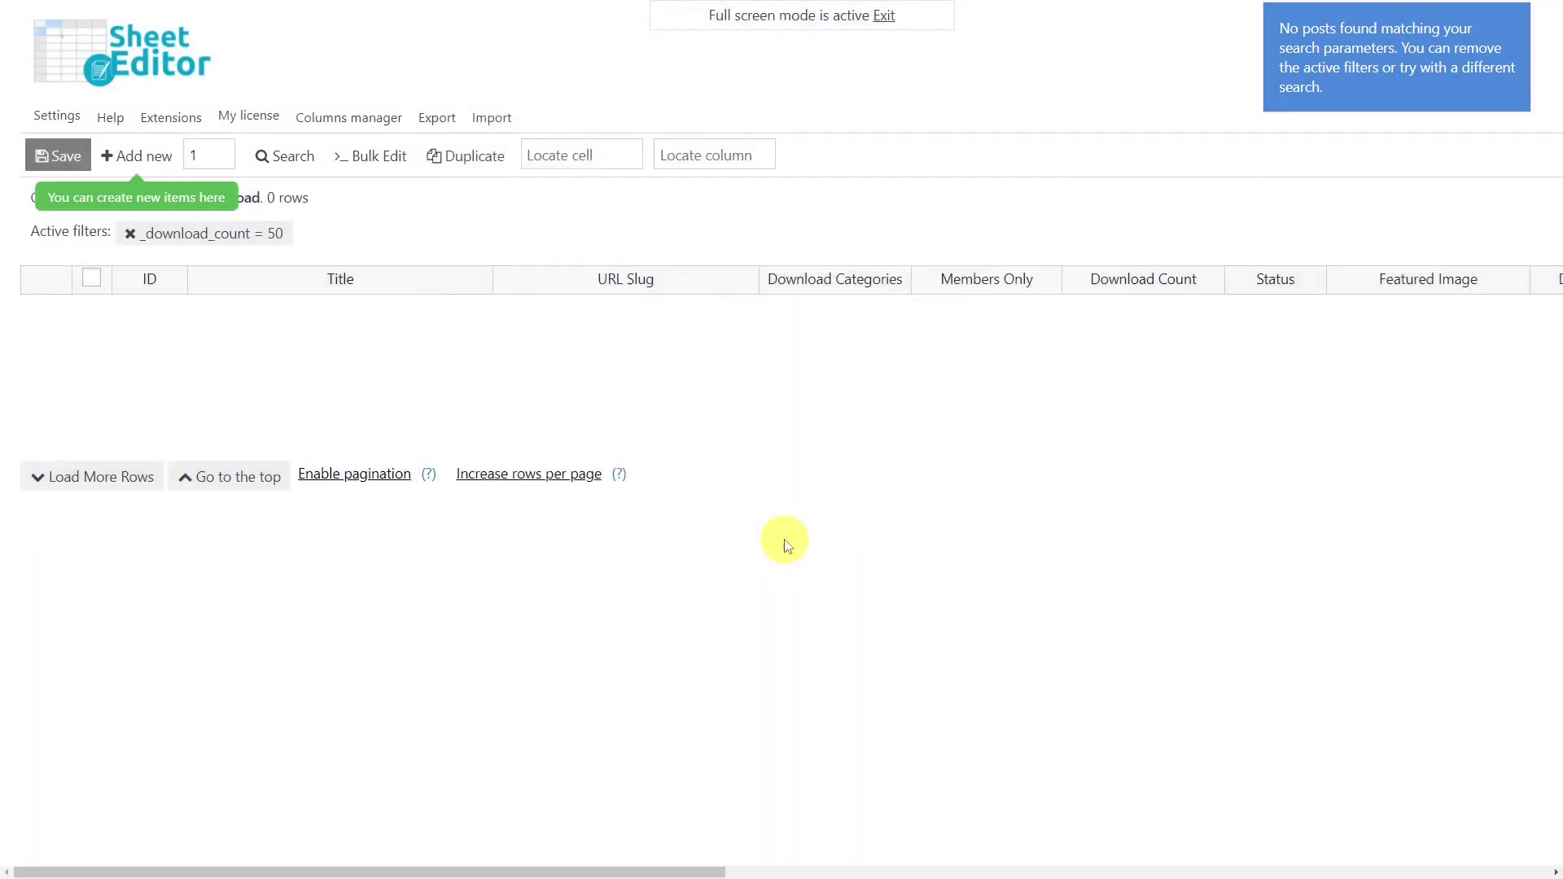
click(295, 163)
double_click(814, 398)
text(100)
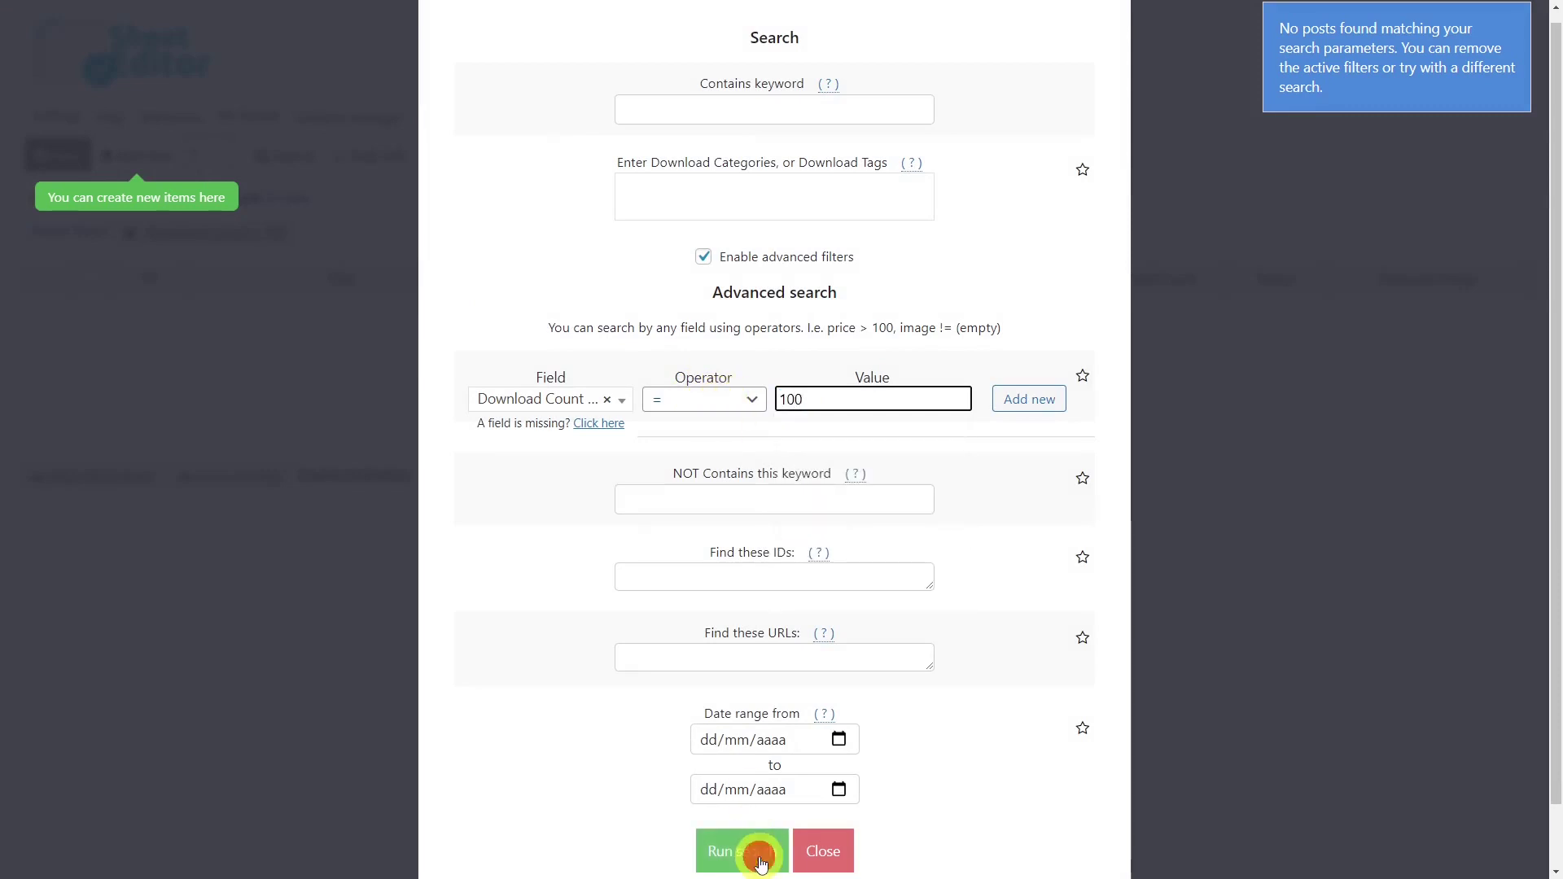
click(643, 849)
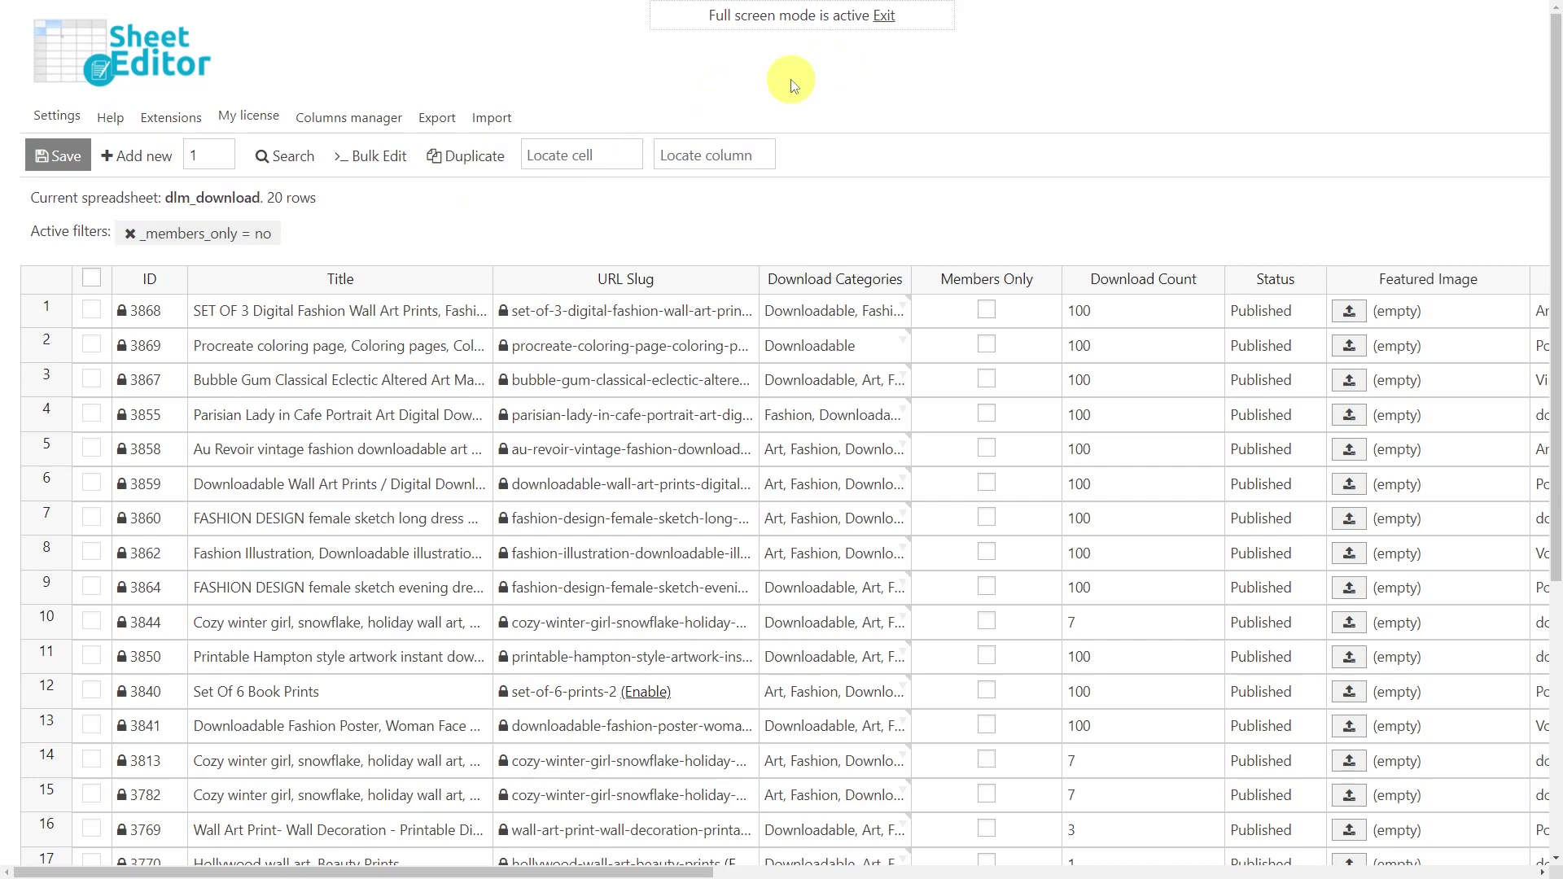
Bulk-set Members Only to checked on the 20 searched rows, then remove the filter chip.
click(390, 159)
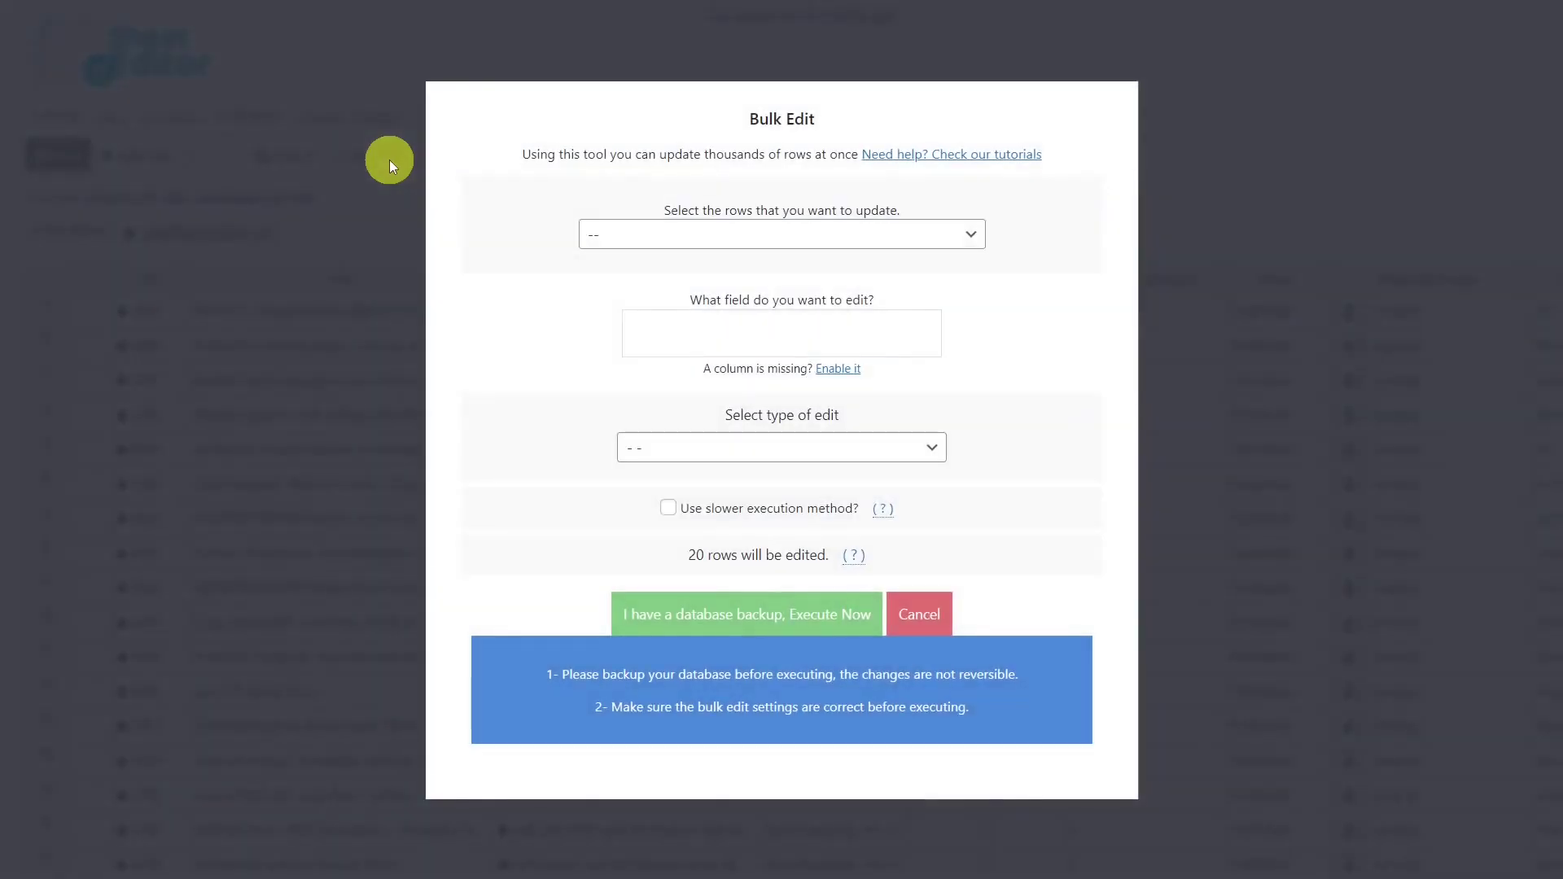
click(752, 238)
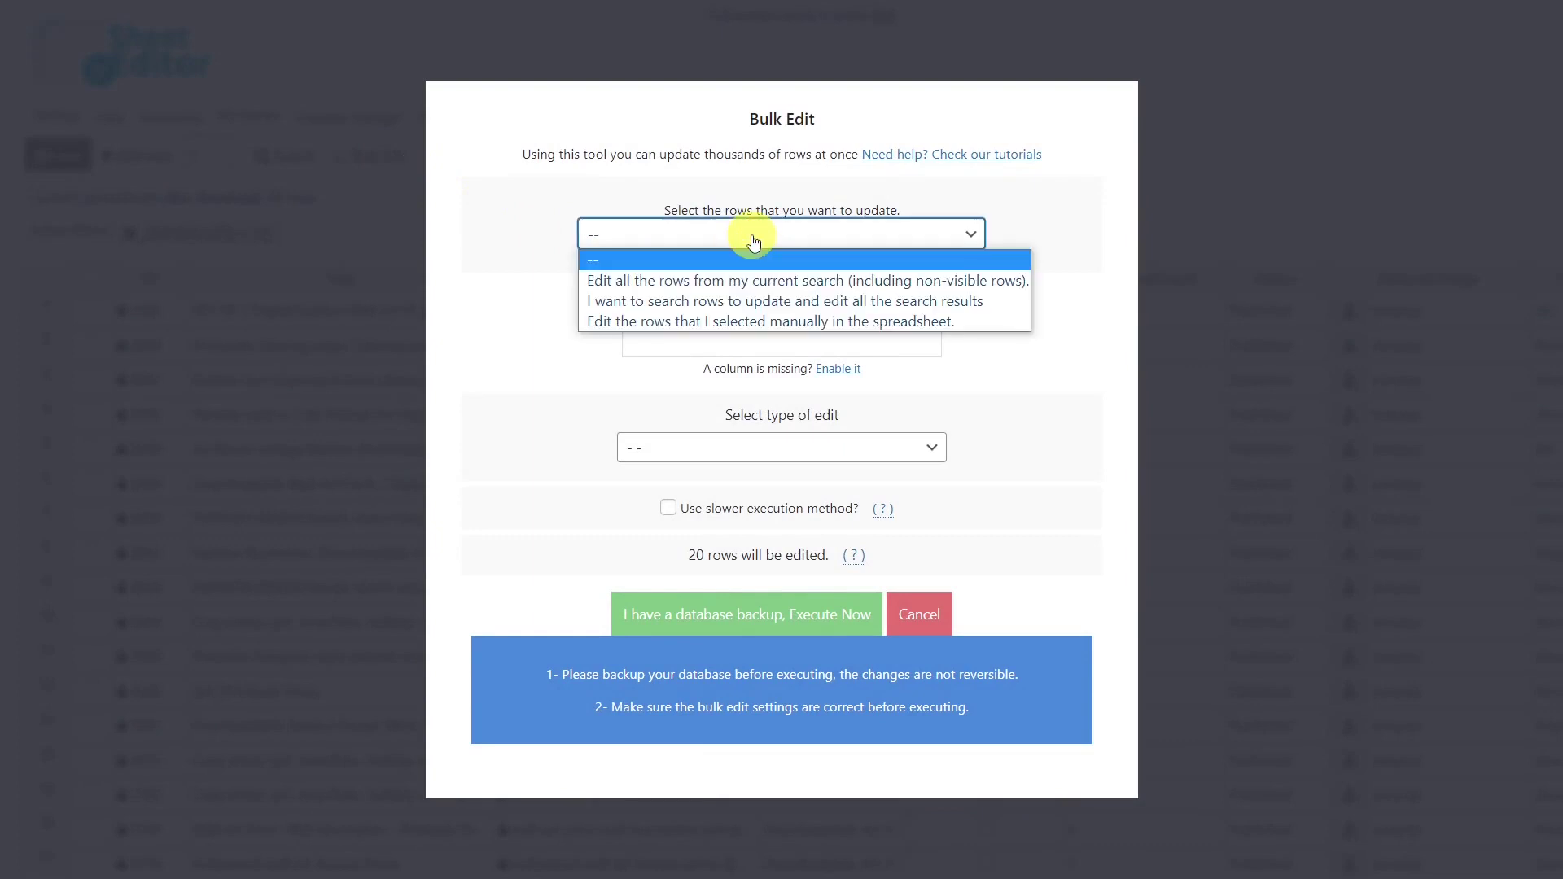
click(745, 280)
click(714, 334)
text(me)
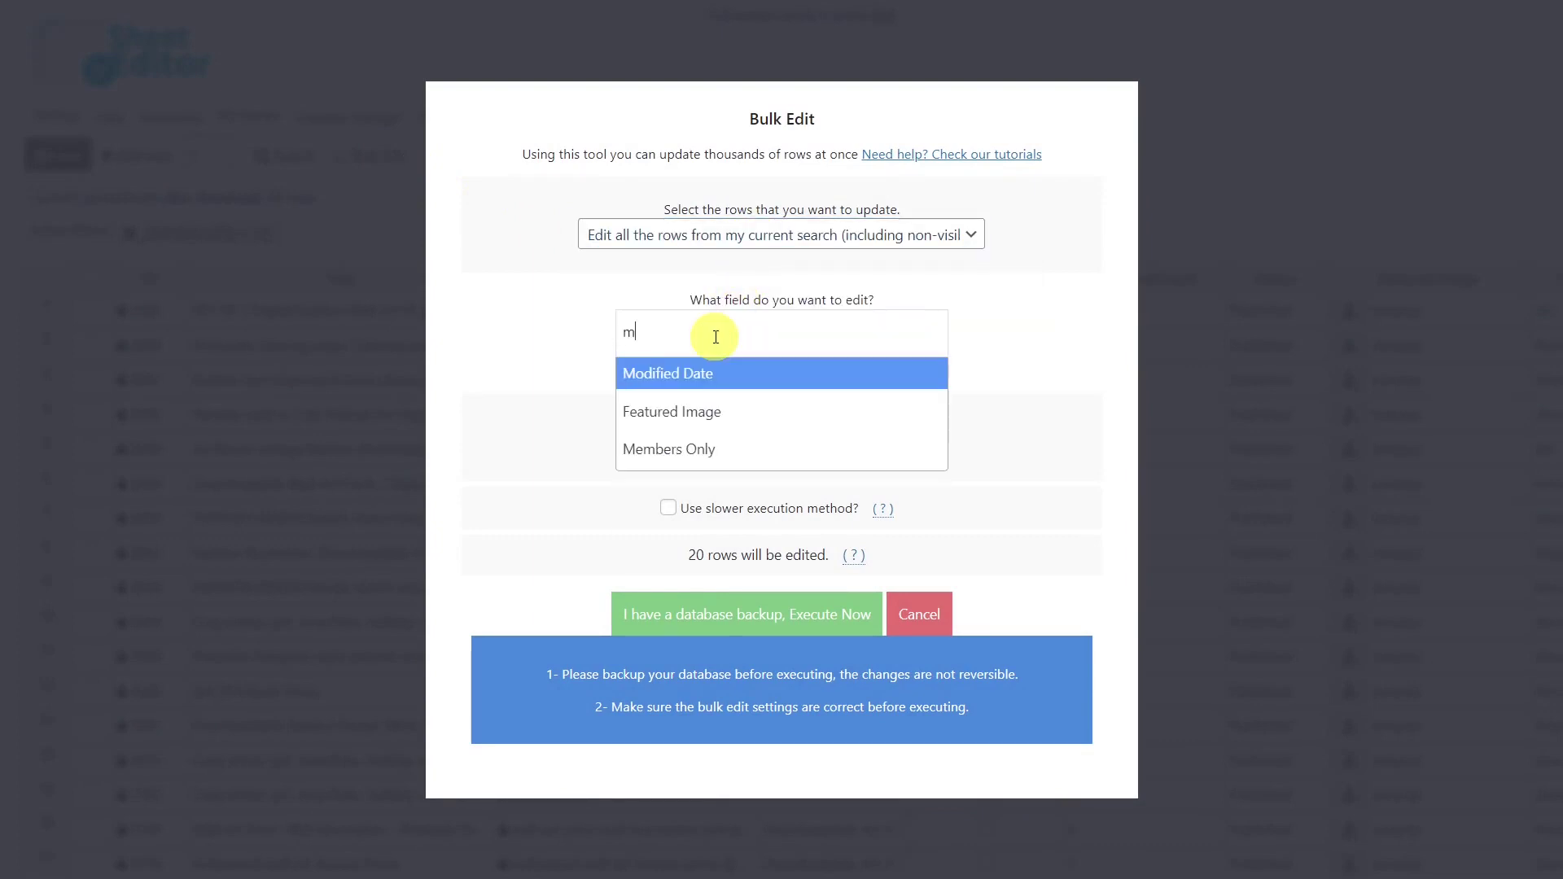
click(733, 373)
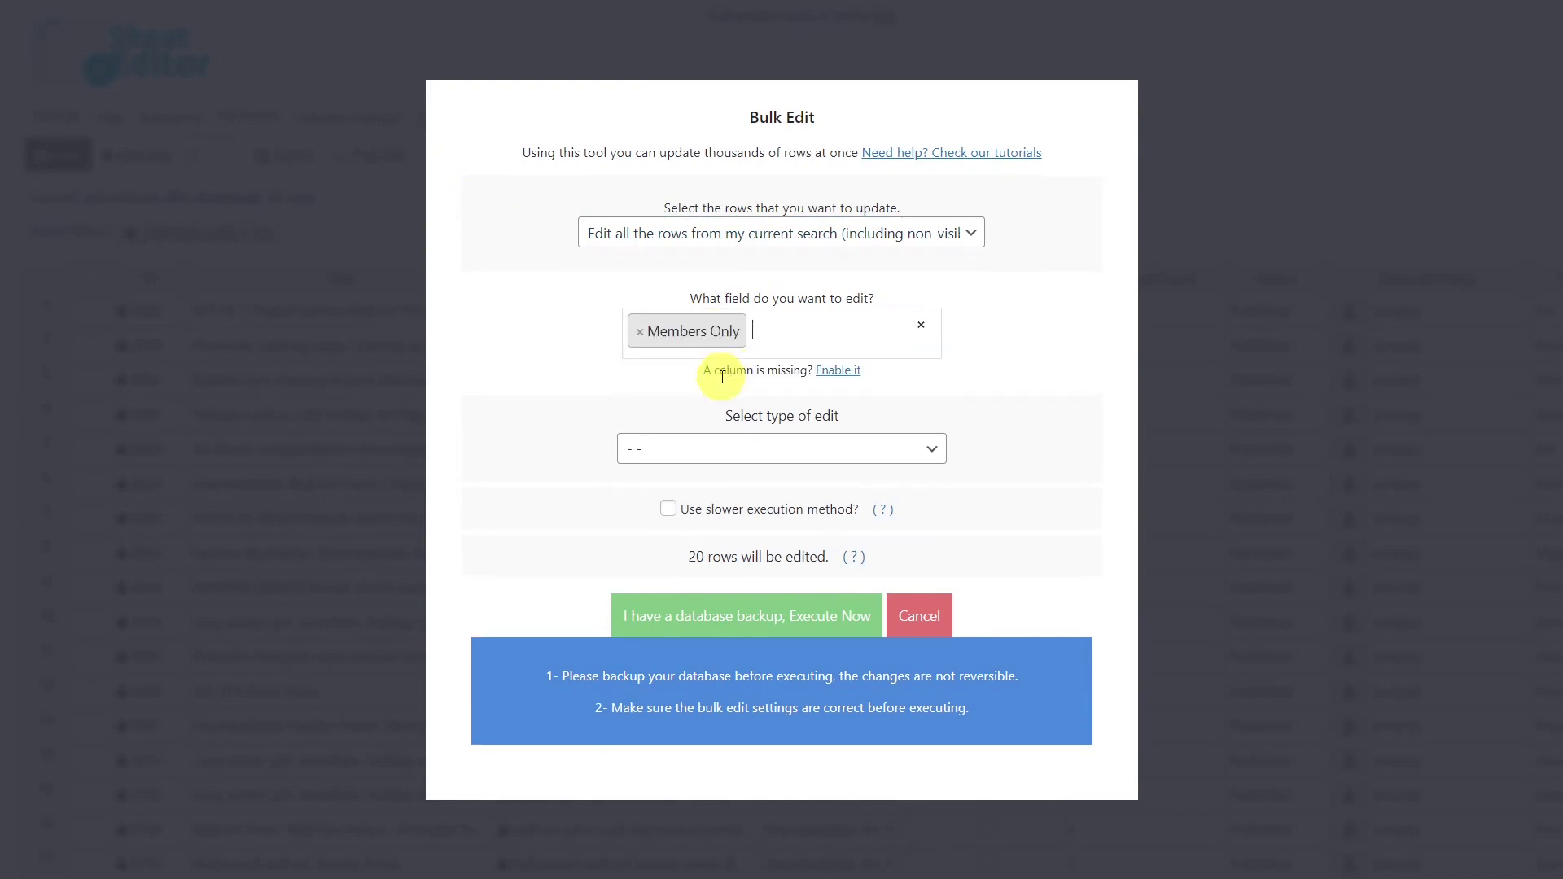
click(727, 451)
click(699, 495)
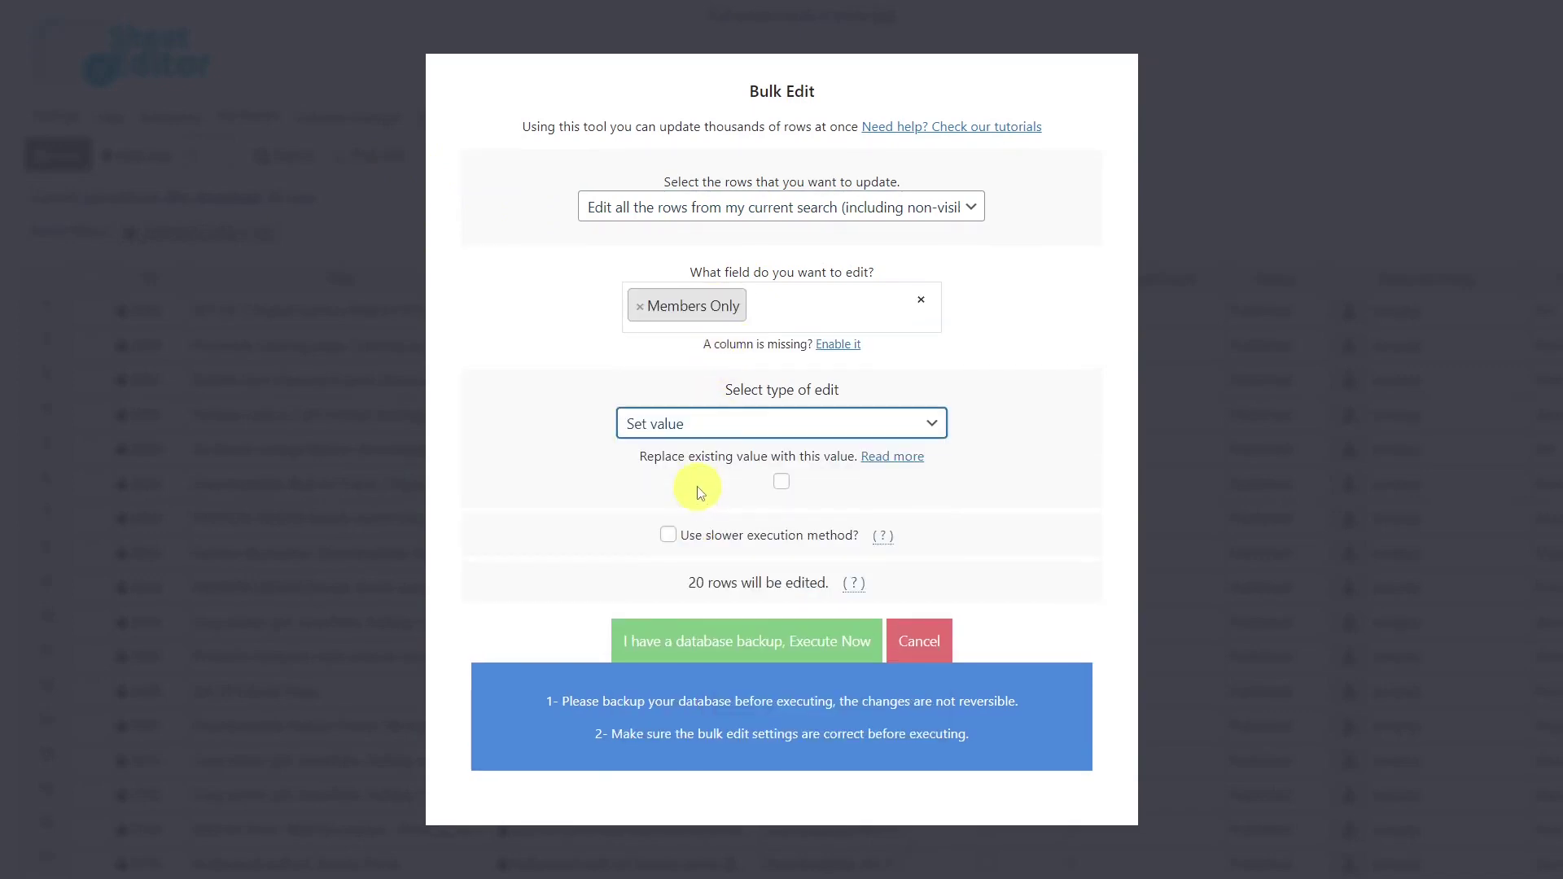
click(785, 484)
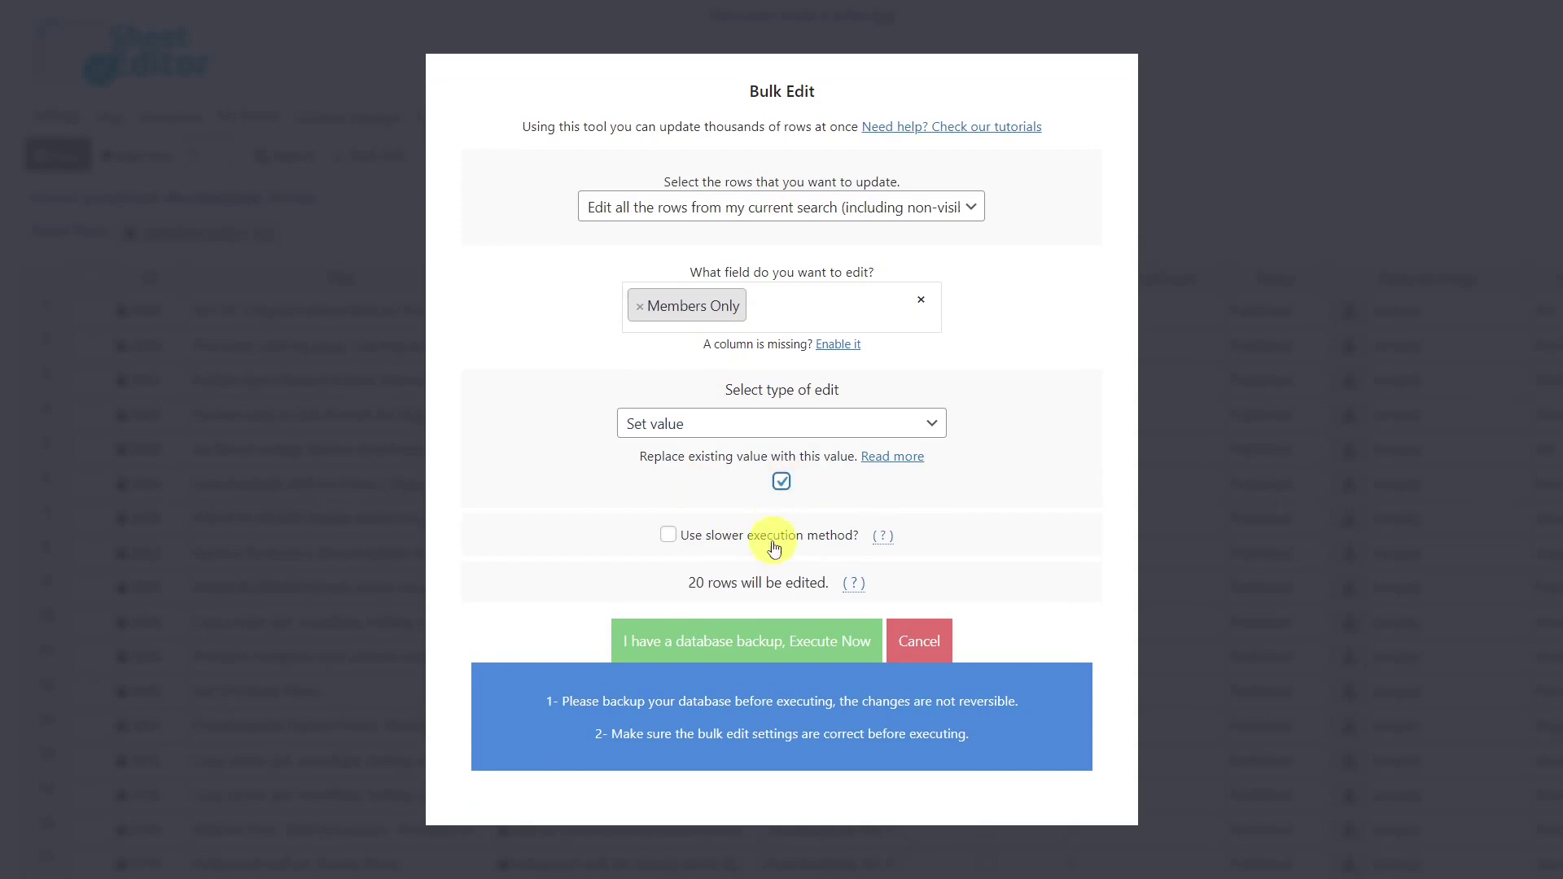
click(742, 651)
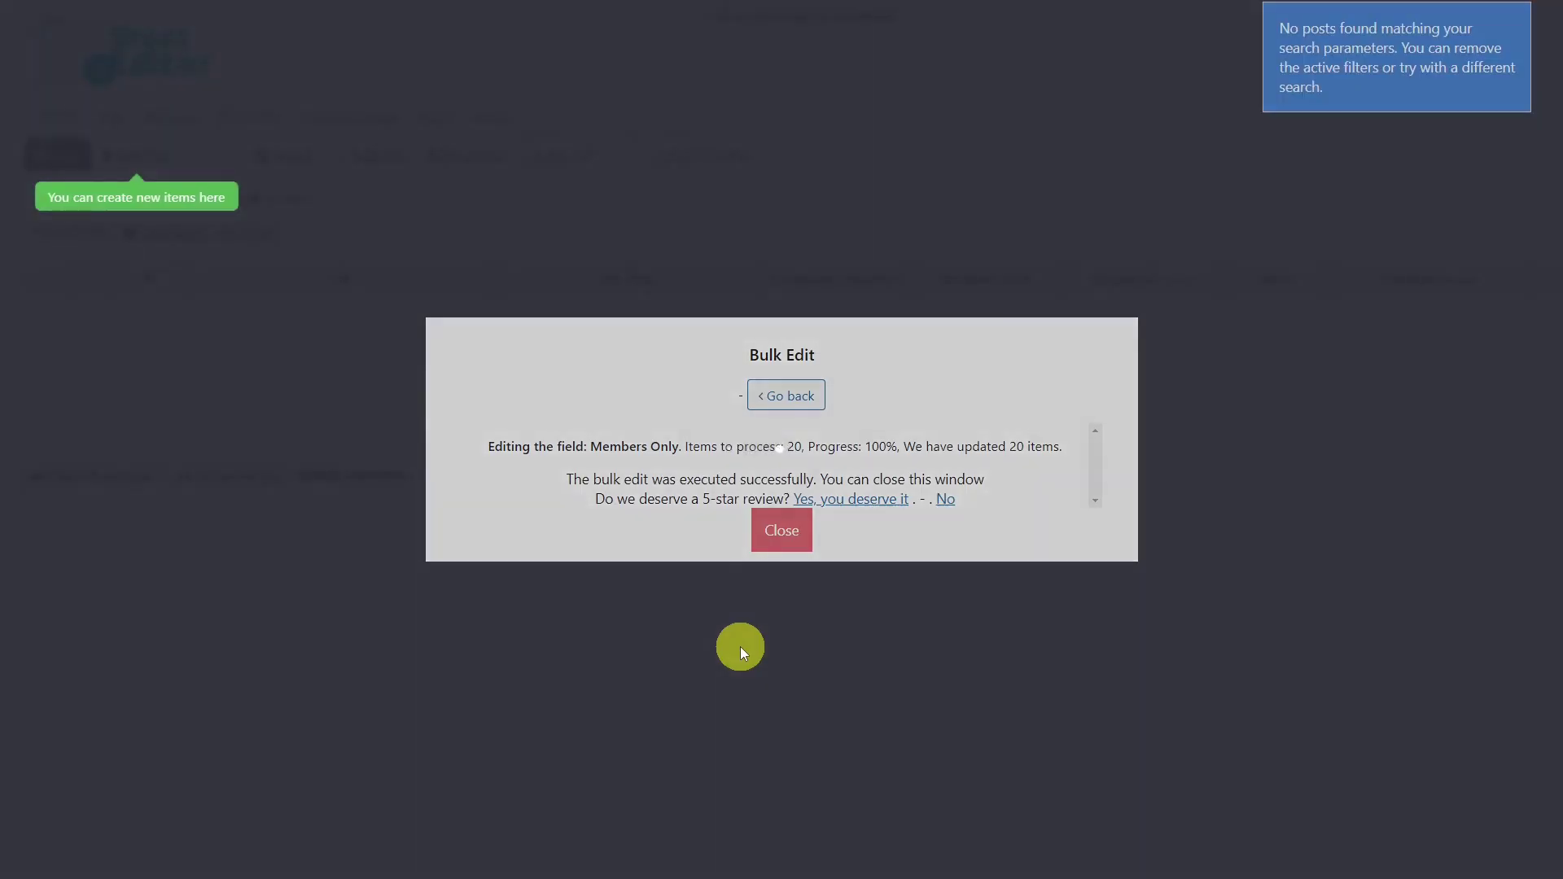
click(782, 531)
click(129, 234)
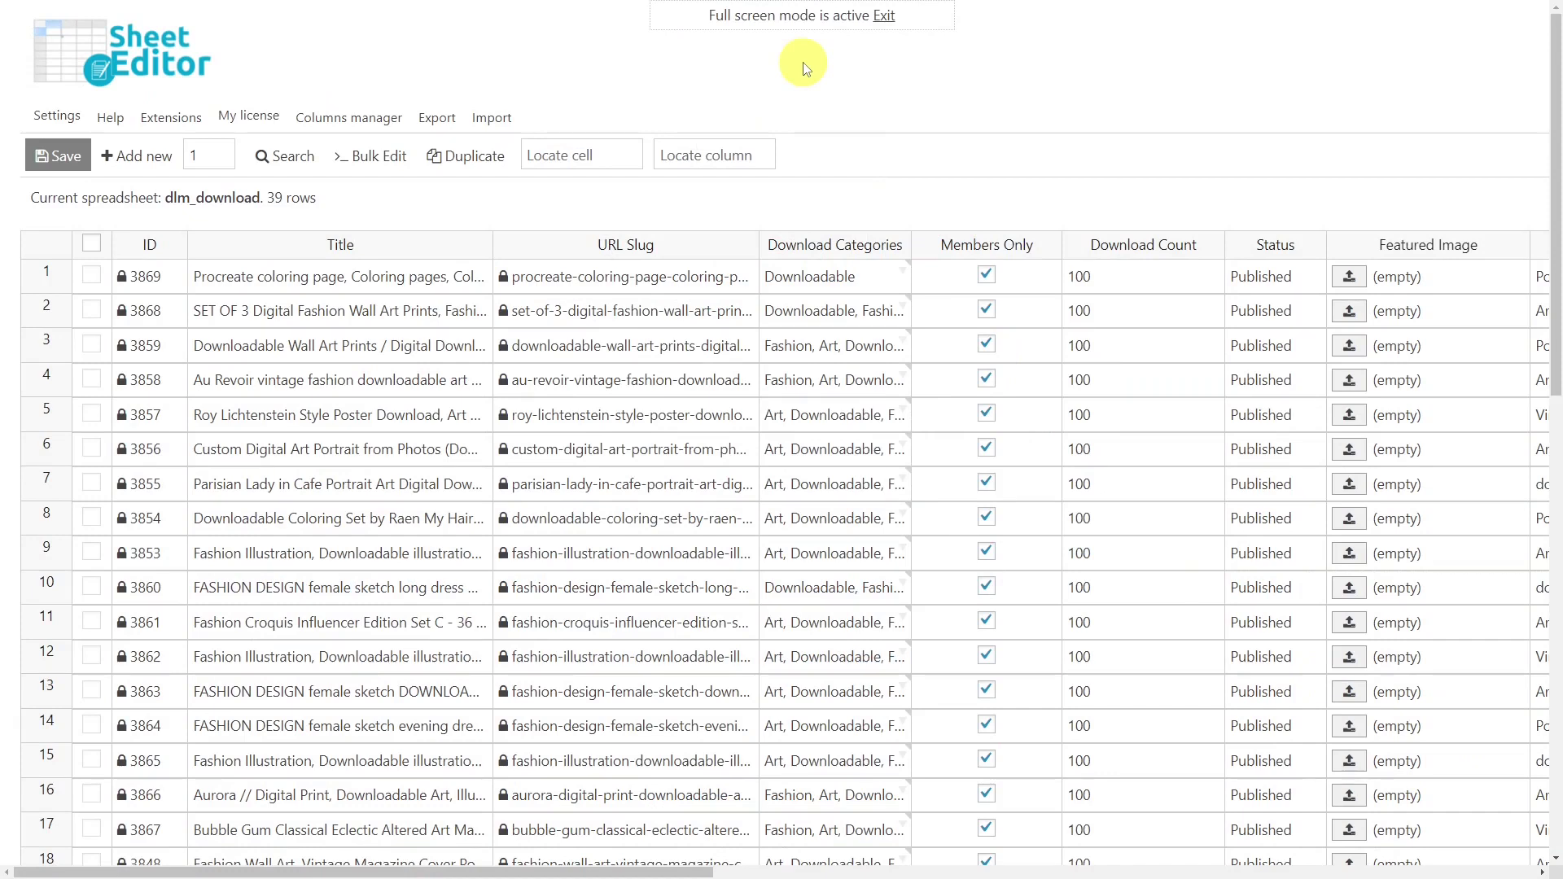
Bulk-set the Featured Image of all 39 searched rows from a pasted image URL.
click(402, 149)
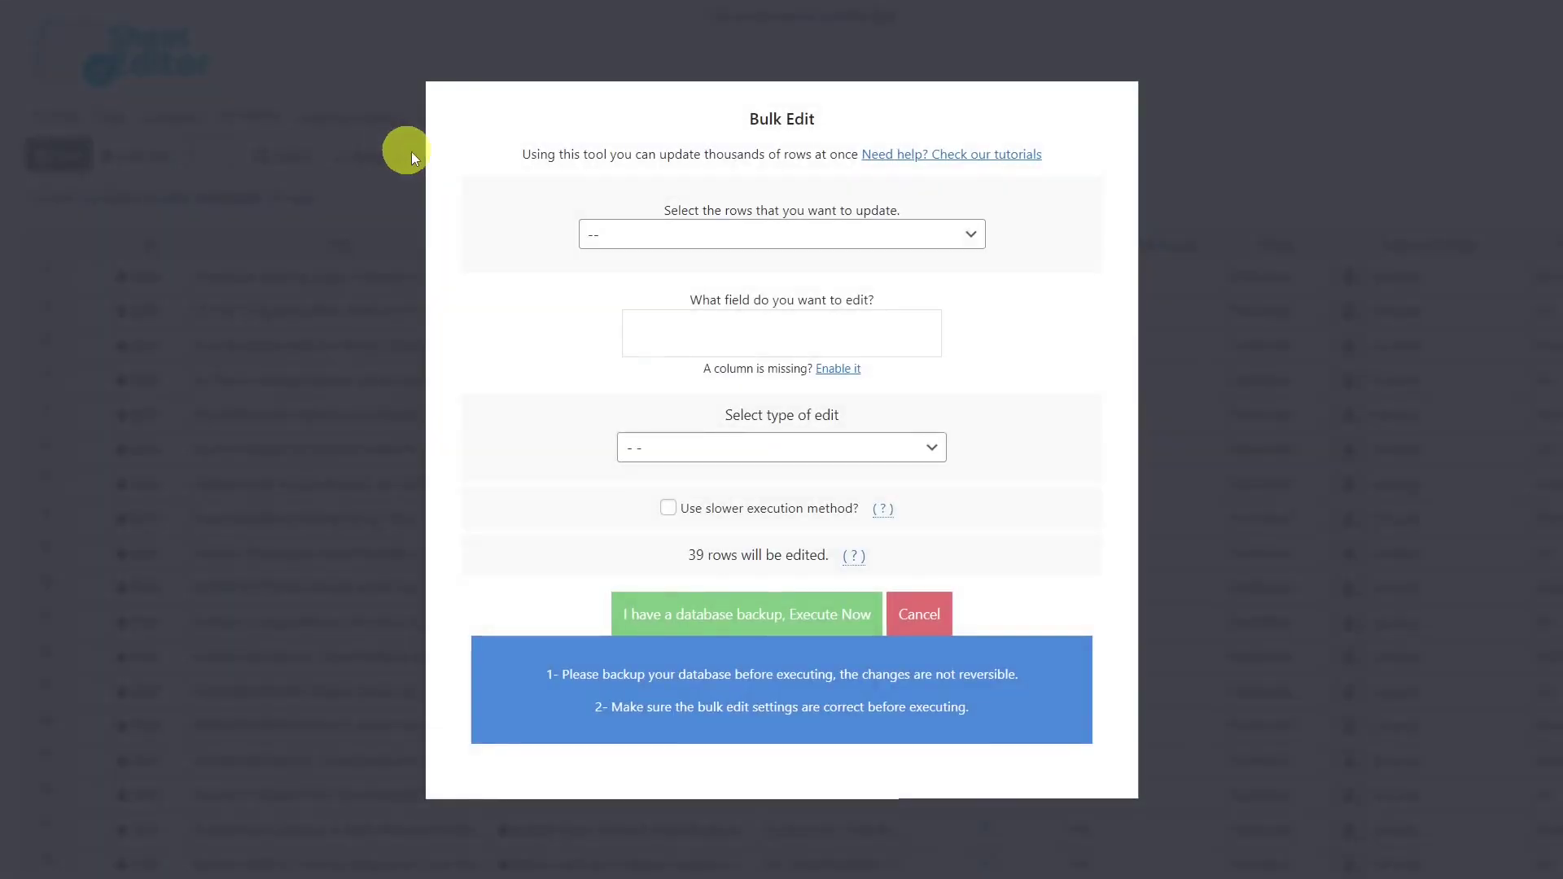
click(792, 235)
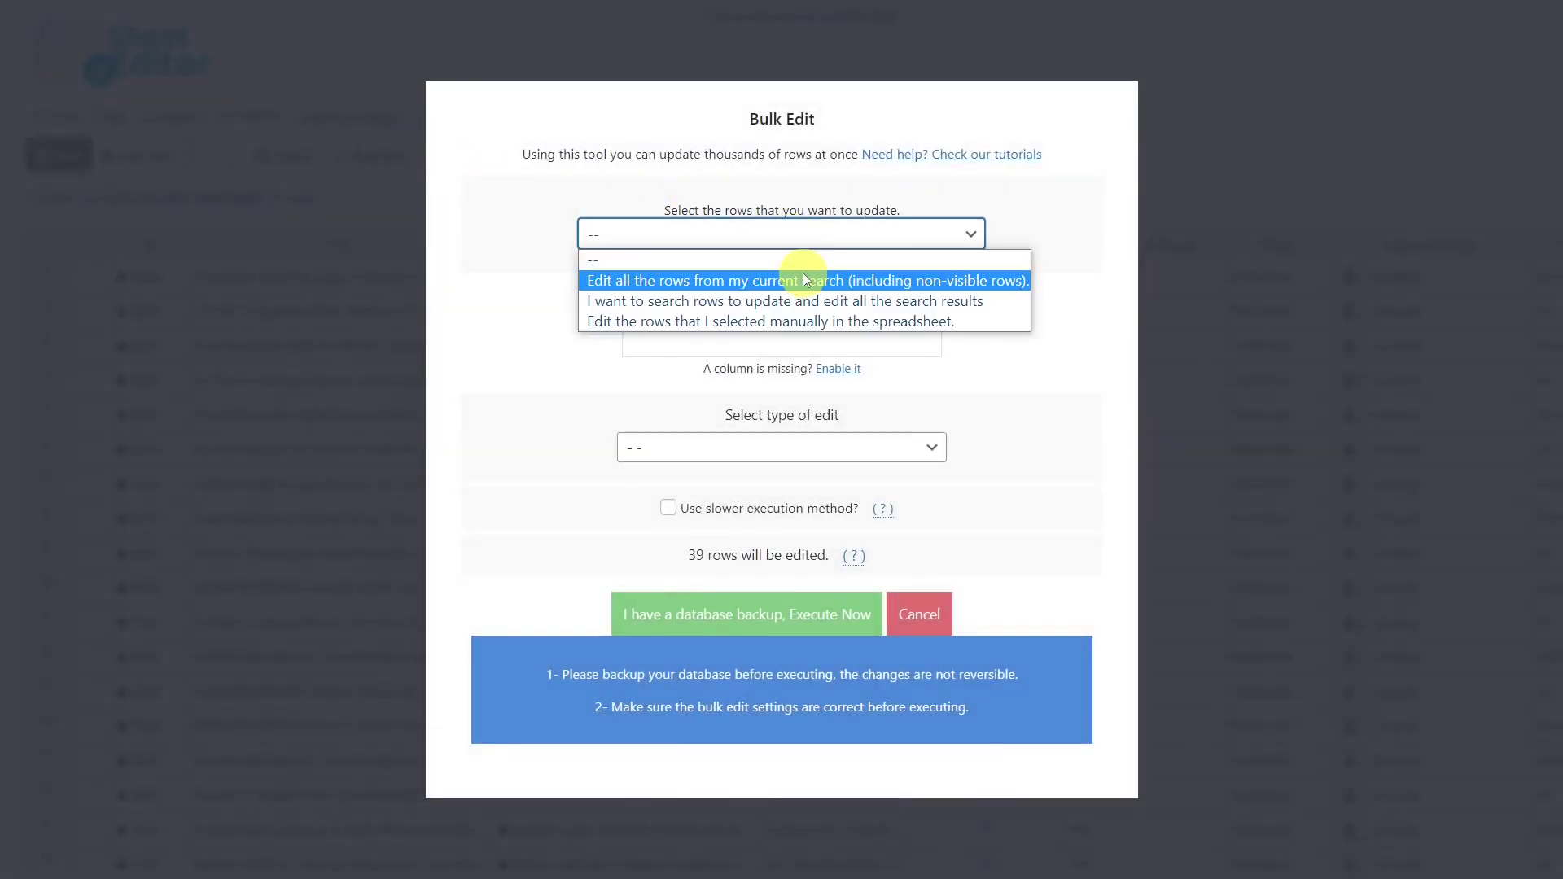
click(805, 280)
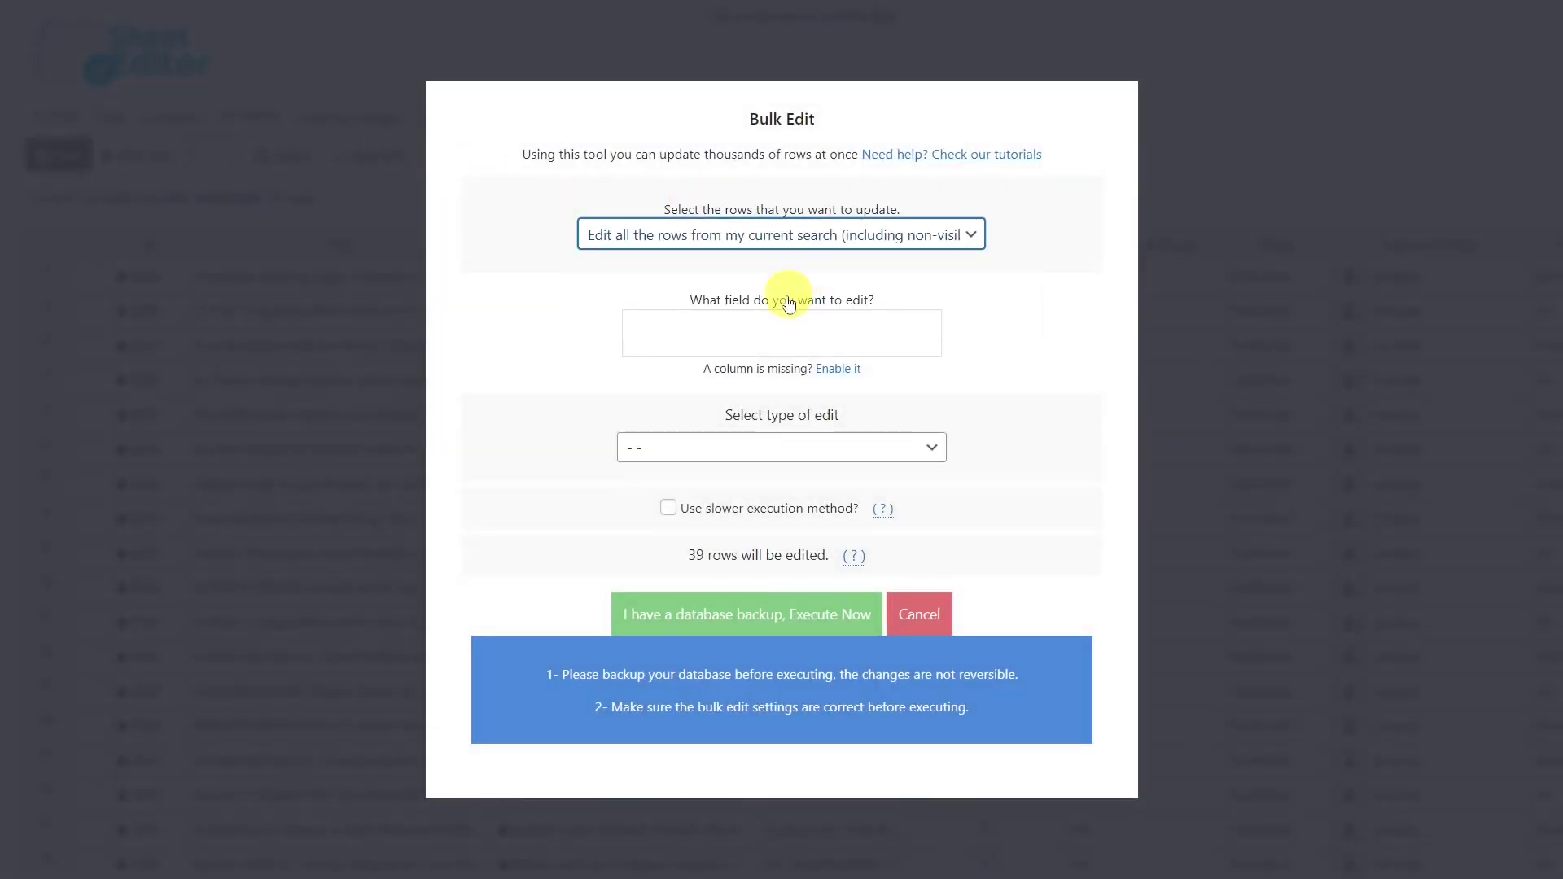
click(769, 321)
text(fe)
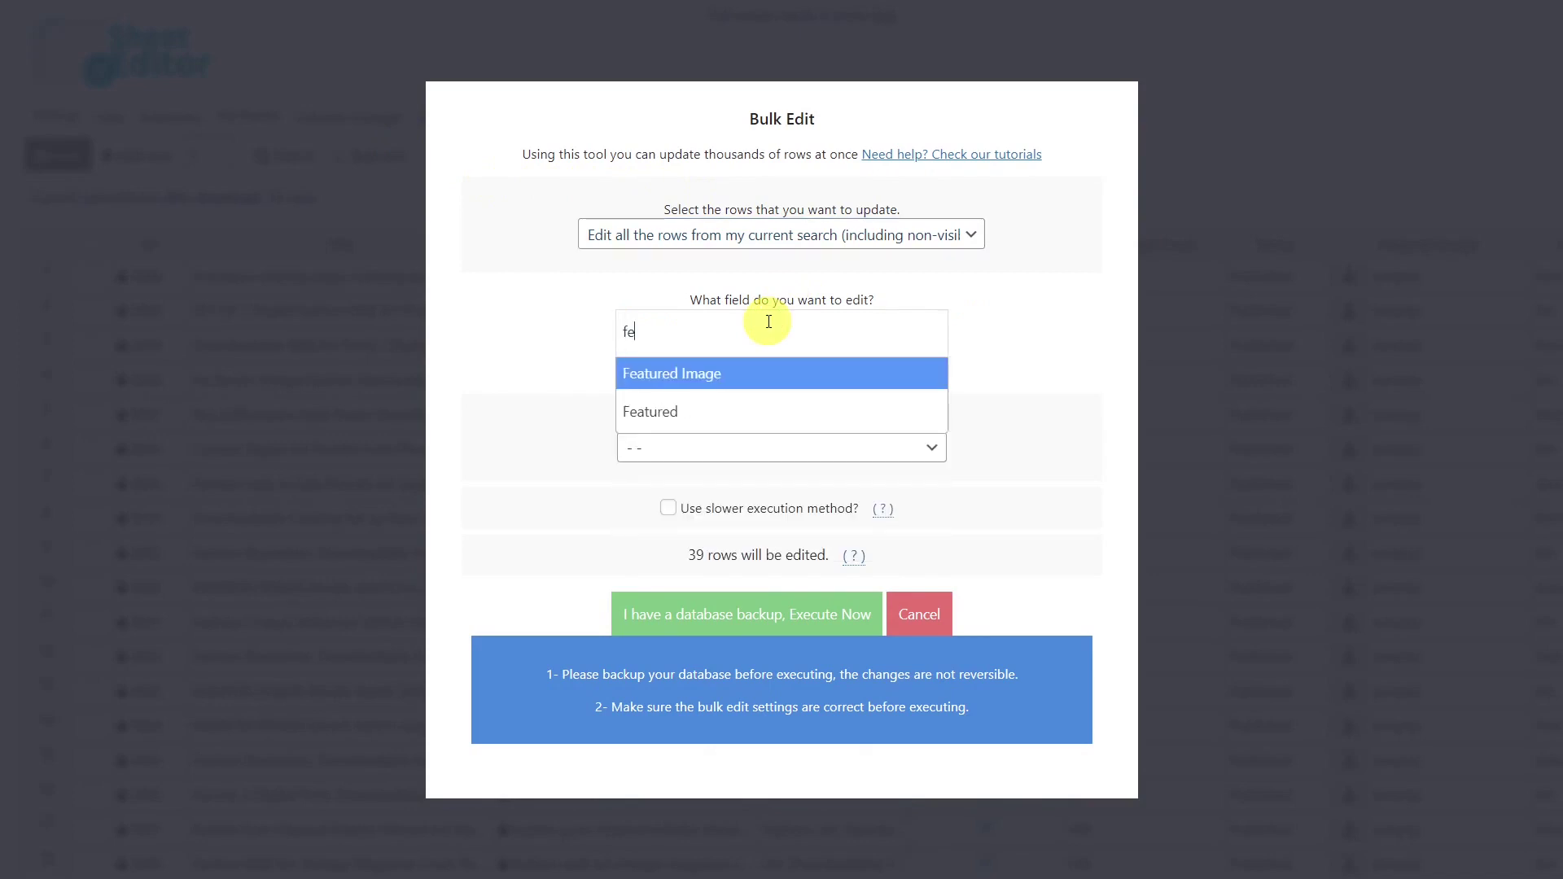
click(740, 370)
click(717, 443)
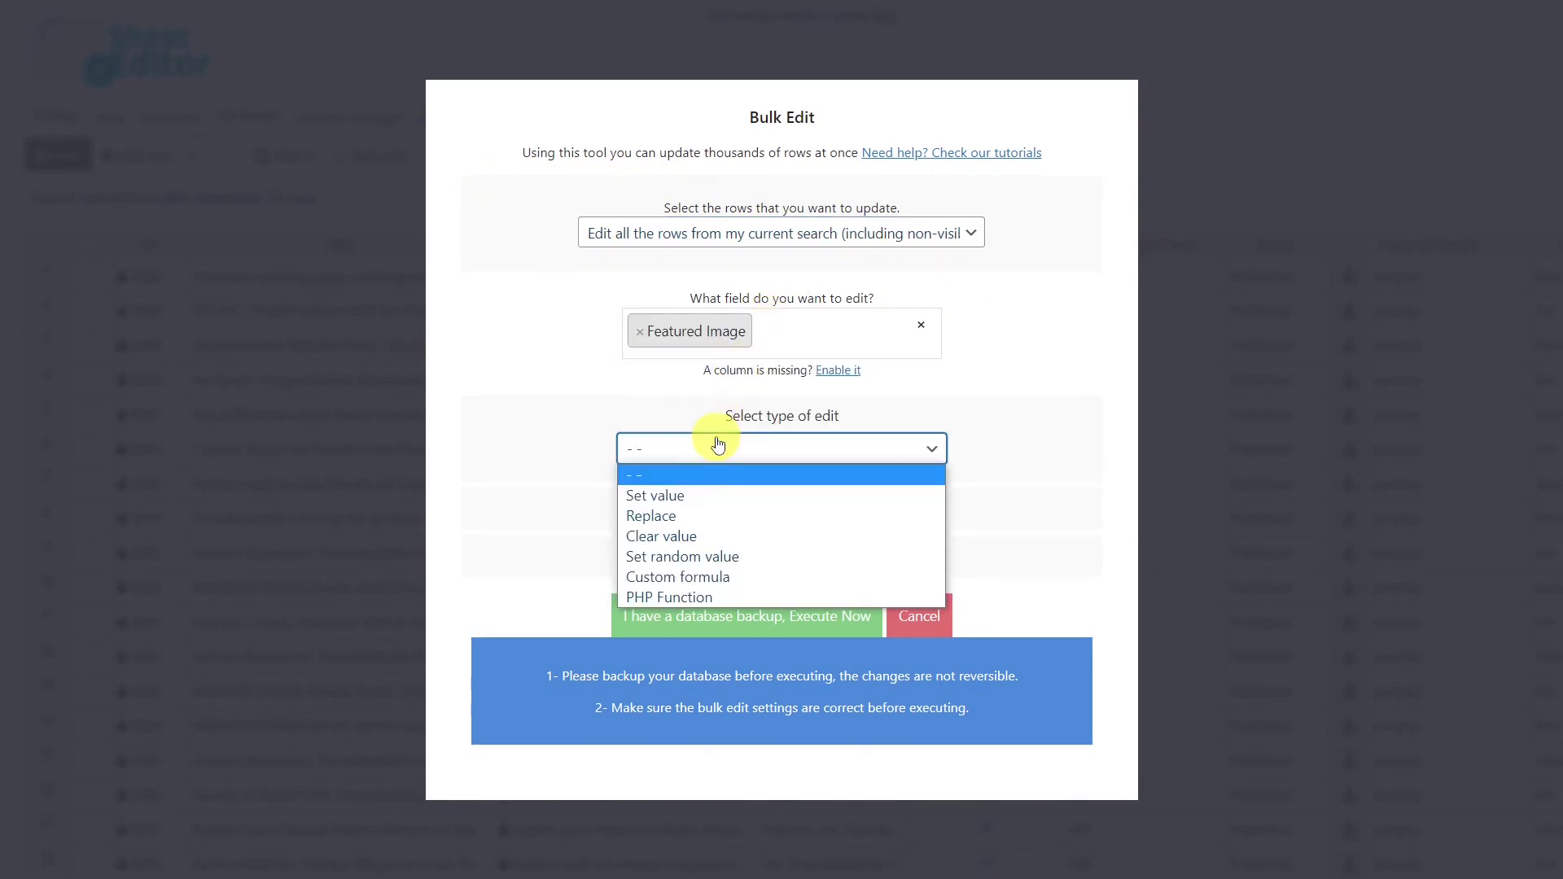
click(690, 497)
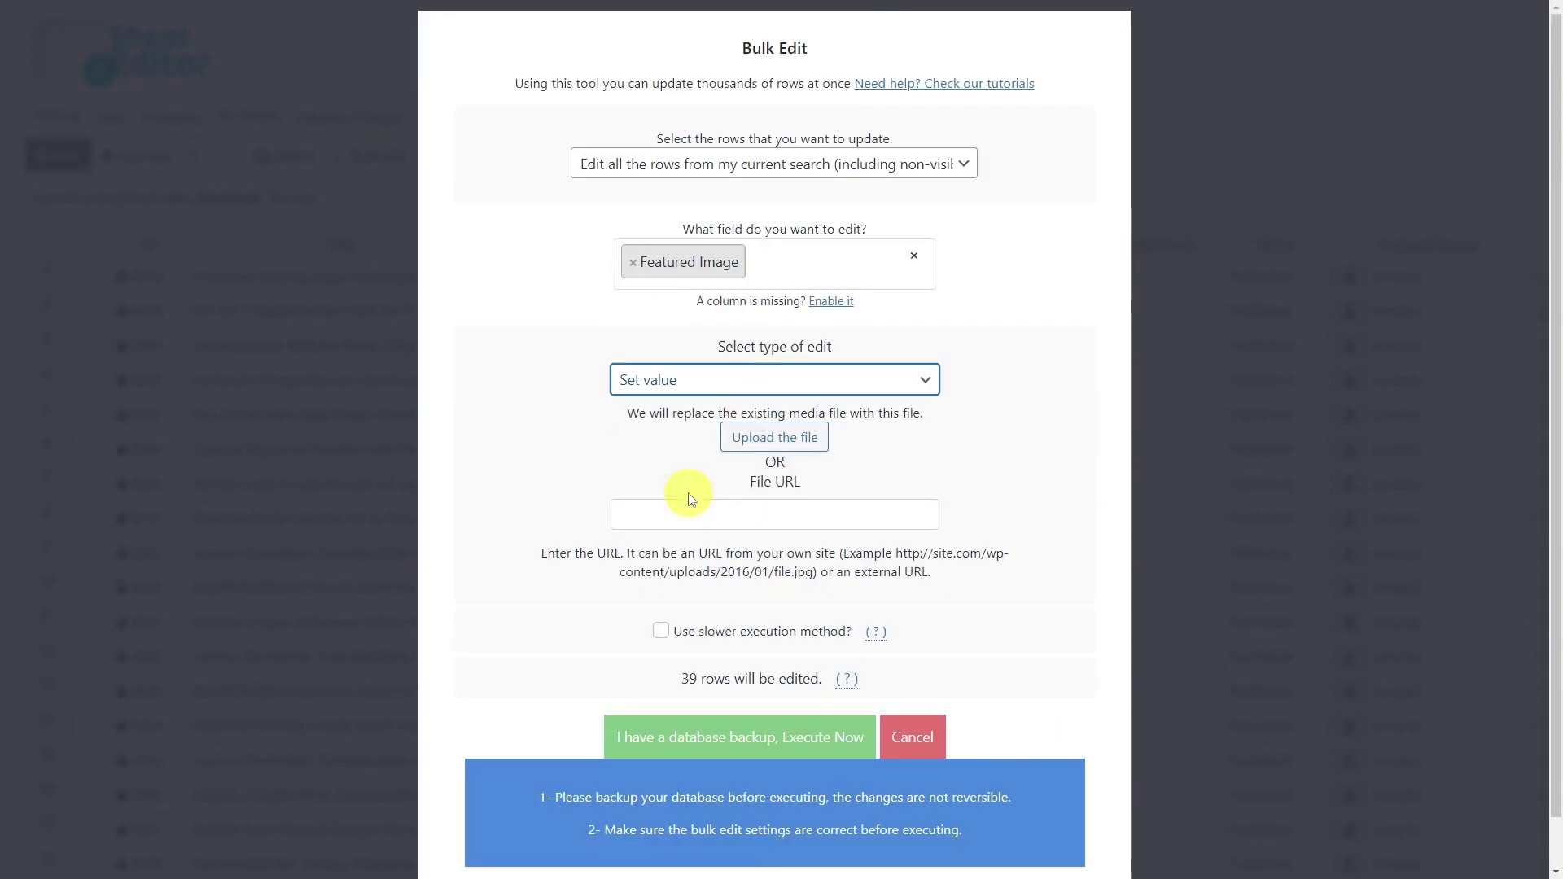
click(745, 519)
key(ctrl+v)
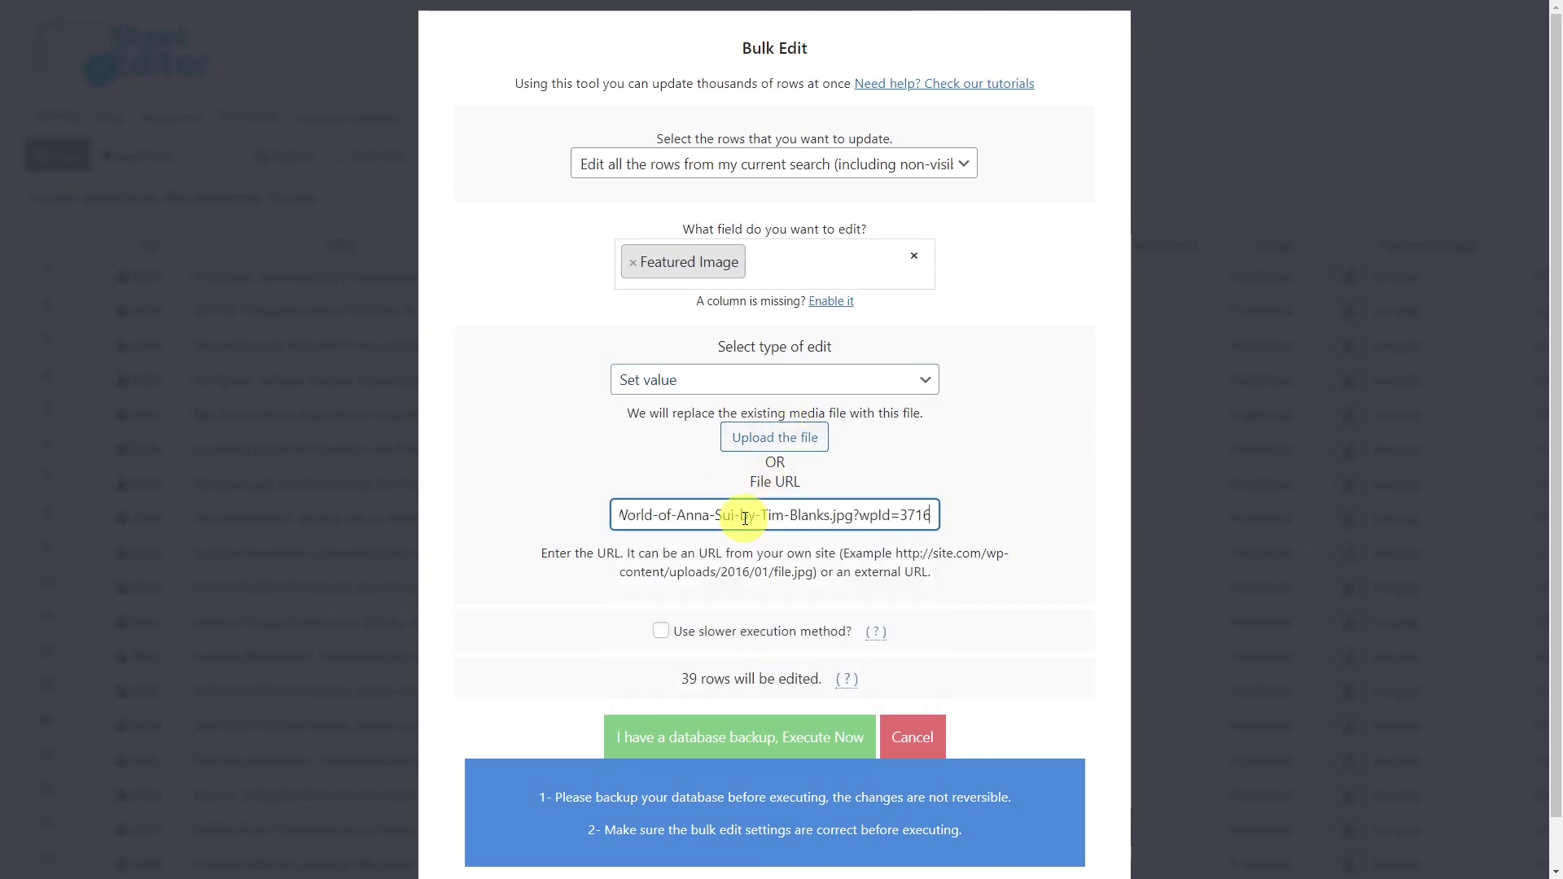
click(761, 743)
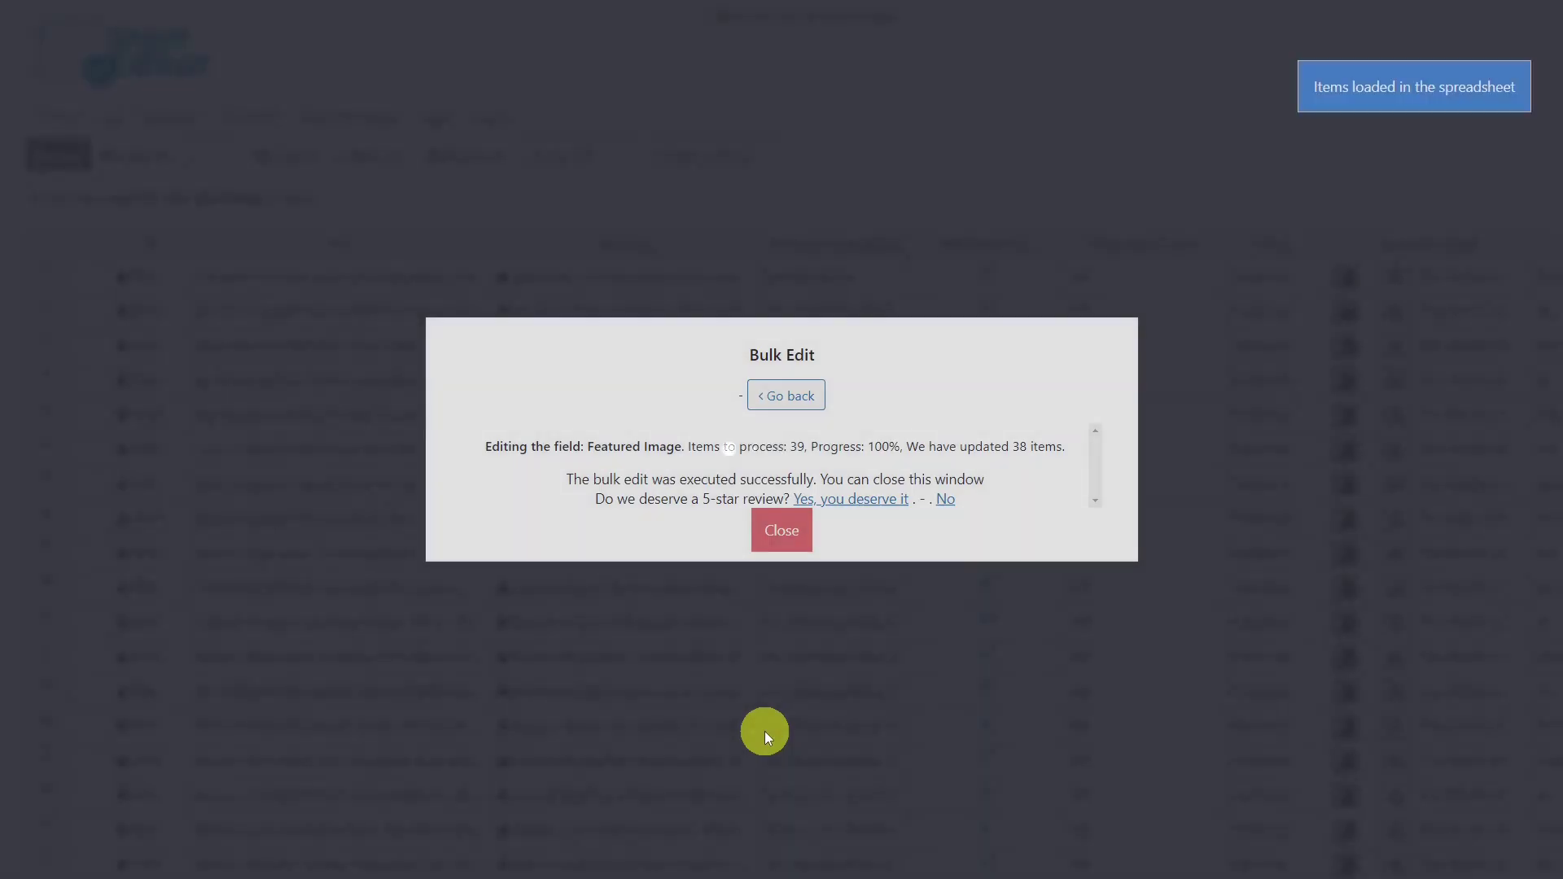